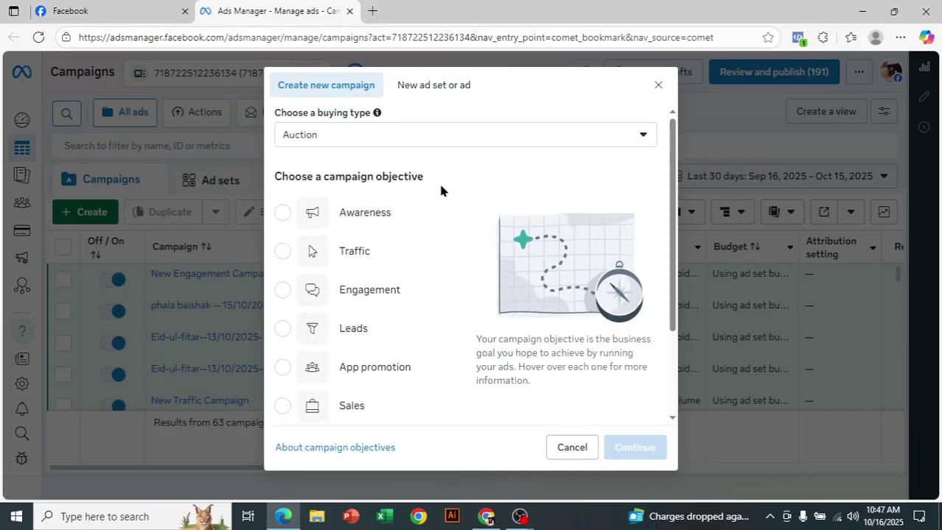
Create a new campaign with the Engagement objective using the manual engagement campaign setup
{"action": "left_click", "coordinate": [423, 295]}
{"action": "left_click", "coordinate": [635, 449]}
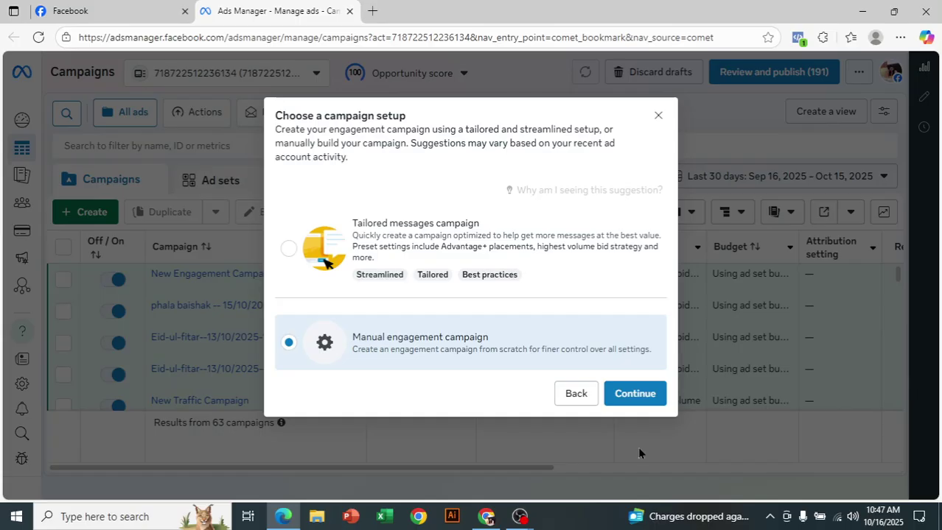
{"action": "left_click", "coordinate": [634, 394]}
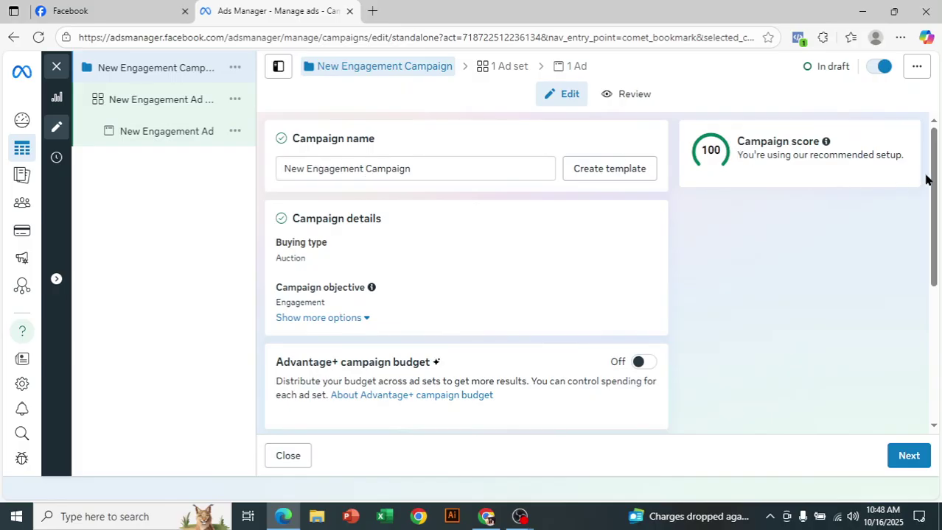
Proceed from the campaign settings to the ad set and set its conversion location to On your ad
{"action": "left_click_drag", "start_coordinate": [938, 182], "coordinate": [938, 309]}
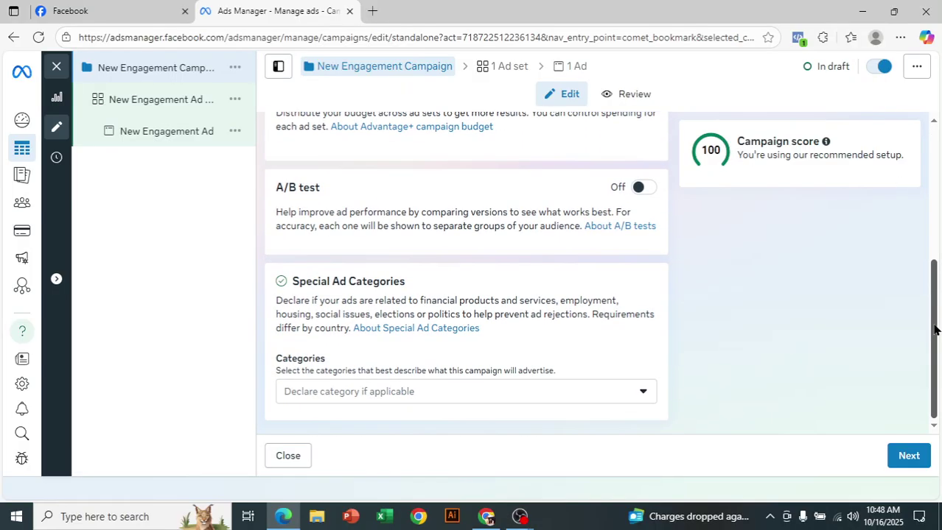
{"action": "left_click", "coordinate": [897, 454]}
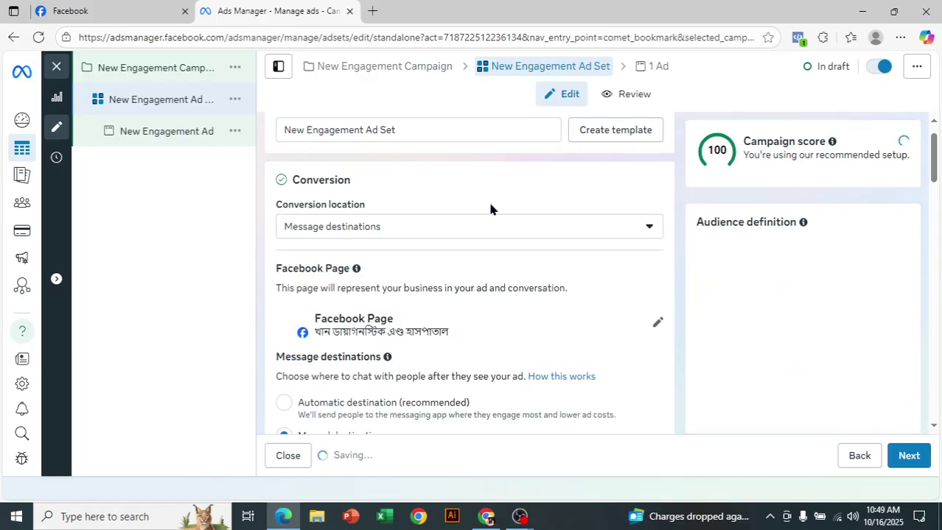
{"action": "left_click", "coordinate": [365, 227]}
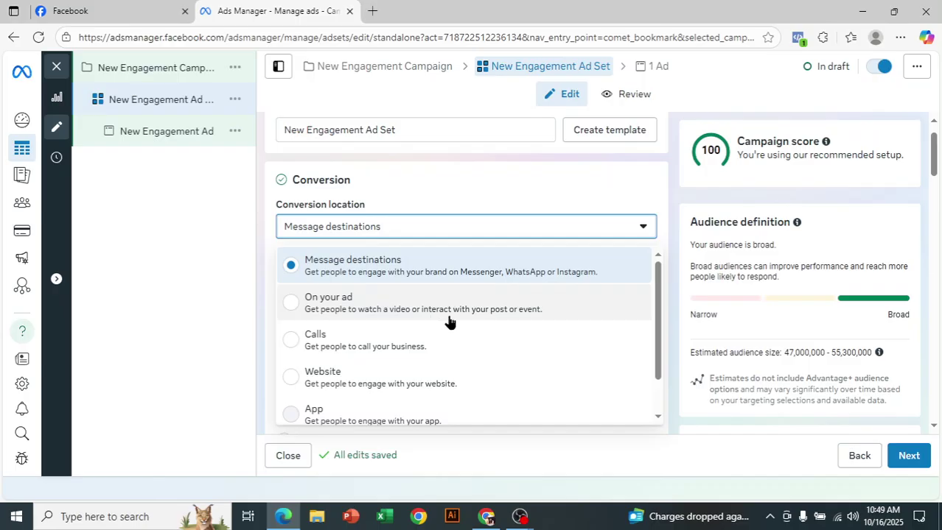
{"action": "left_click", "coordinate": [518, 319]}
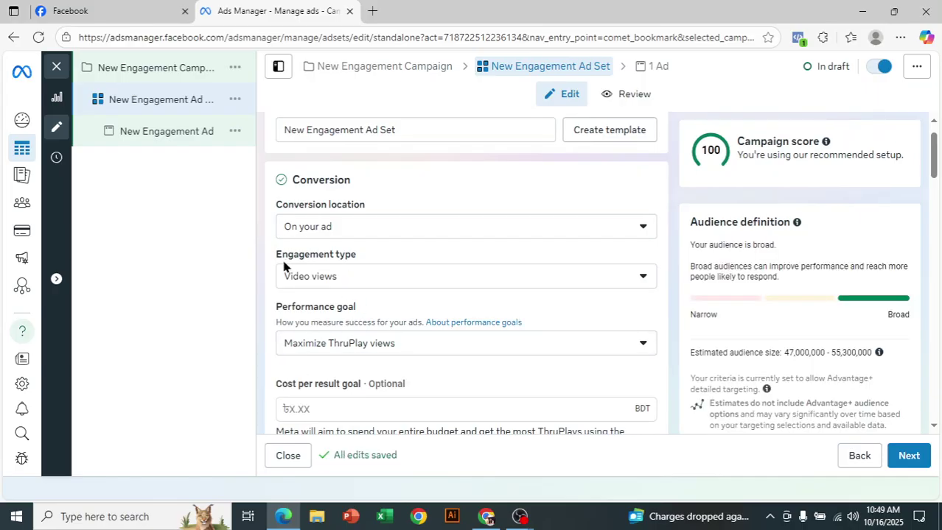
Review the engagement type and performance goal options, keeping Video views and Maximize ThruPlay views
{"action": "left_click", "coordinate": [370, 275]}
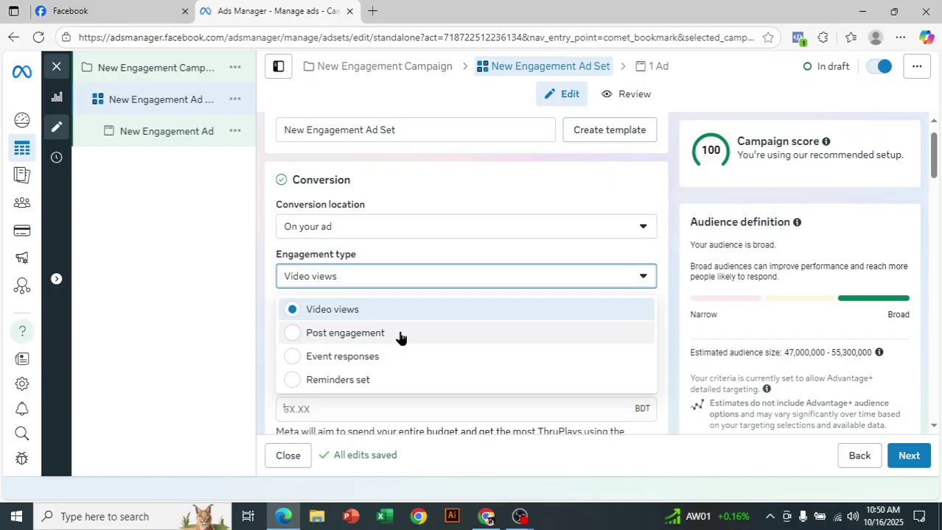
{"action": "left_click", "coordinate": [226, 299]}
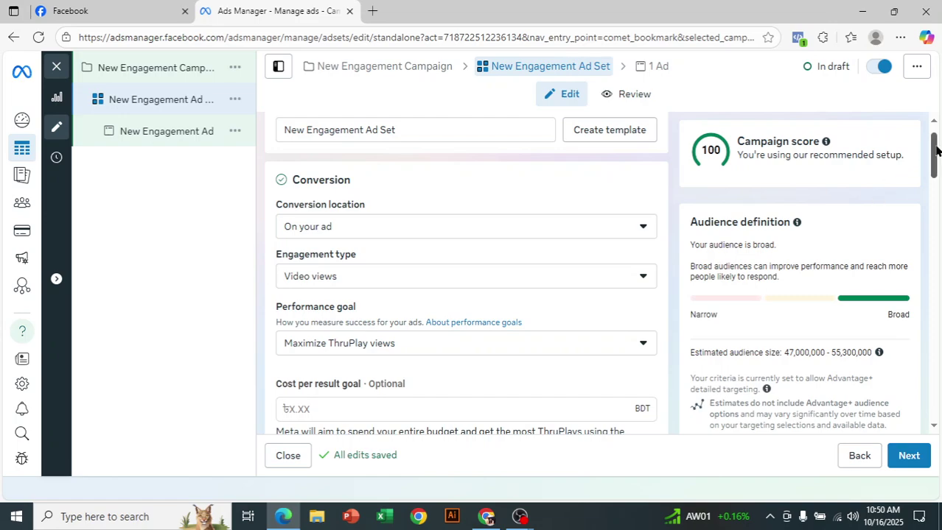
{"action": "scroll", "coordinate": [936, 150], "scroll_direction": "down", "scroll_amount": 2}
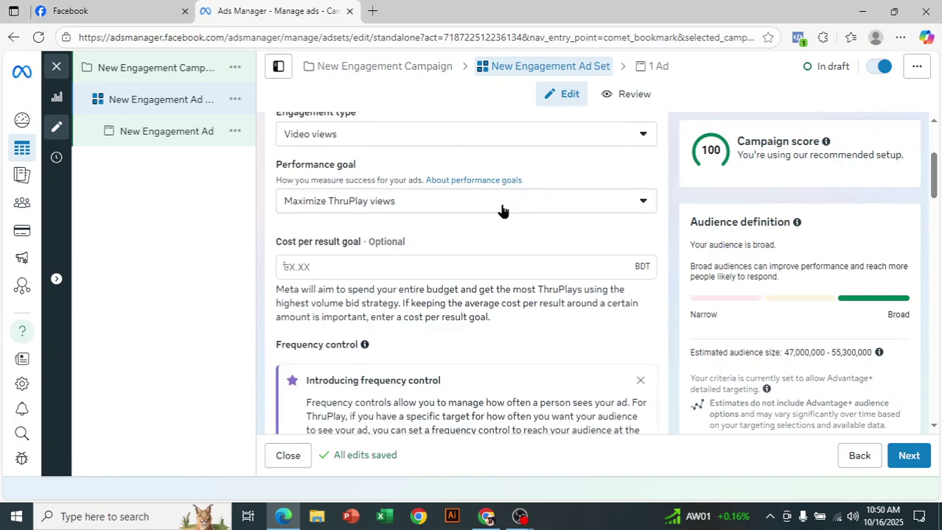
{"action": "left_click", "coordinate": [500, 208]}
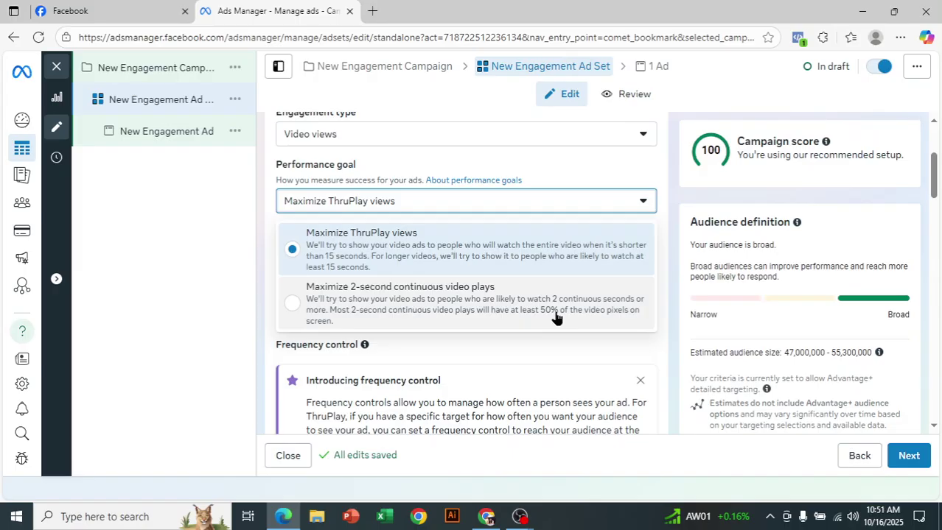
{"action": "left_click", "coordinate": [389, 256]}
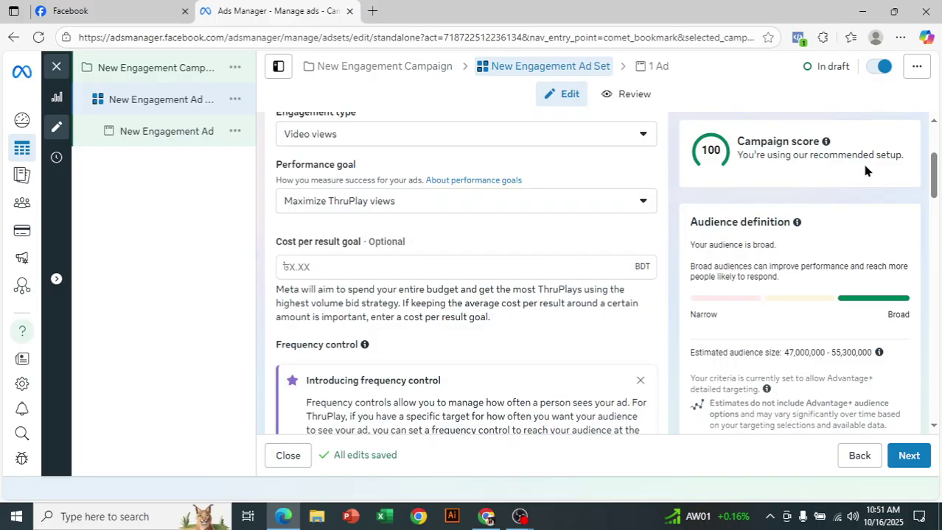
Examine the ad set's frequency control, value rules and budget scheduling settings
{"action": "scroll", "coordinate": [936, 203], "scroll_direction": "down", "scroll_amount": 3}
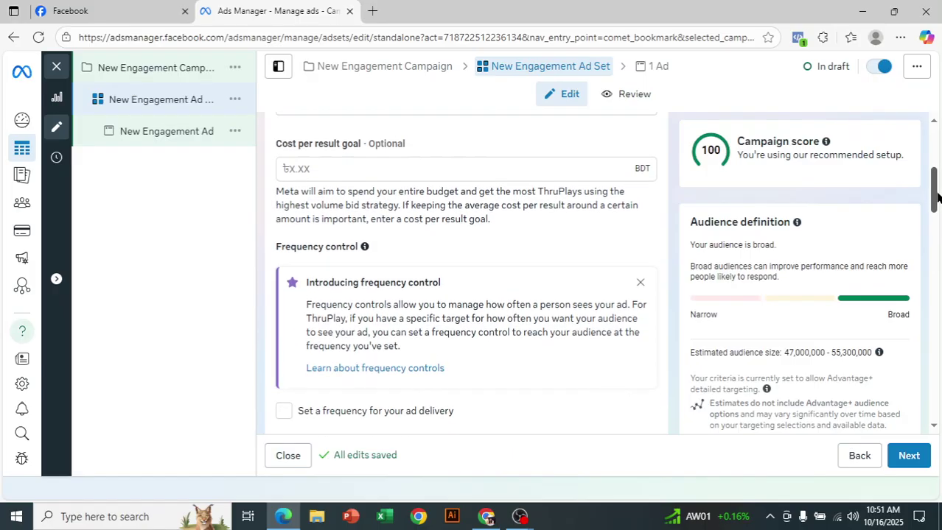
{"action": "scroll", "coordinate": [872, 213], "scroll_direction": "up", "scroll_amount": 1}
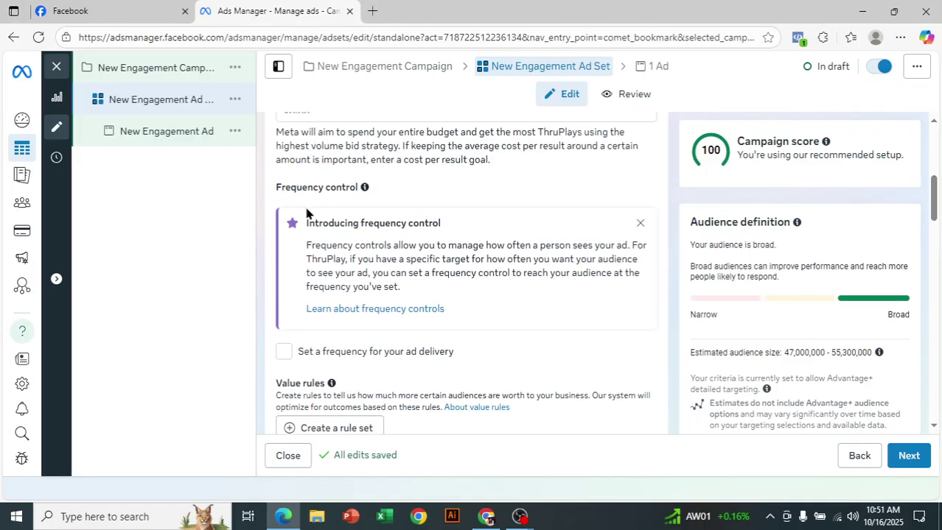
{"action": "scroll", "coordinate": [936, 206], "scroll_direction": "down", "scroll_amount": 2}
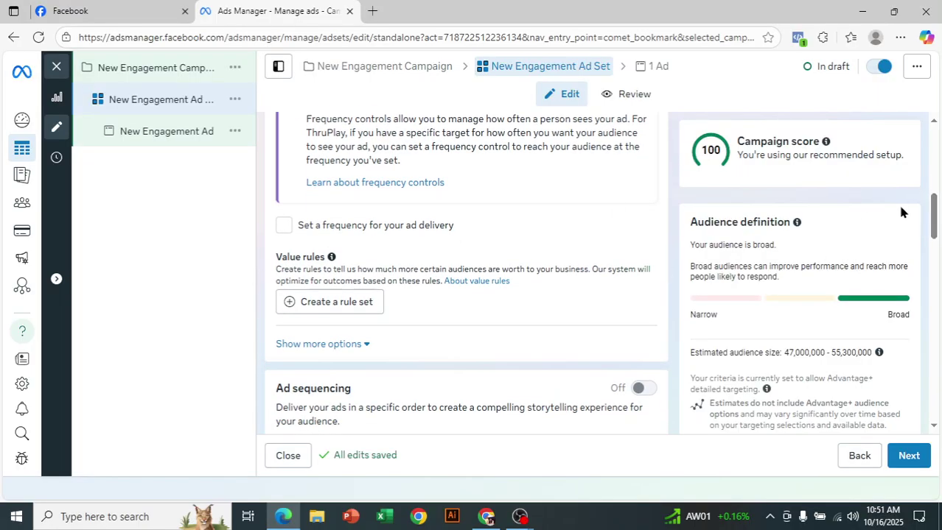
{"action": "left_click_drag", "start_coordinate": [938, 208], "coordinate": [862, 308]}
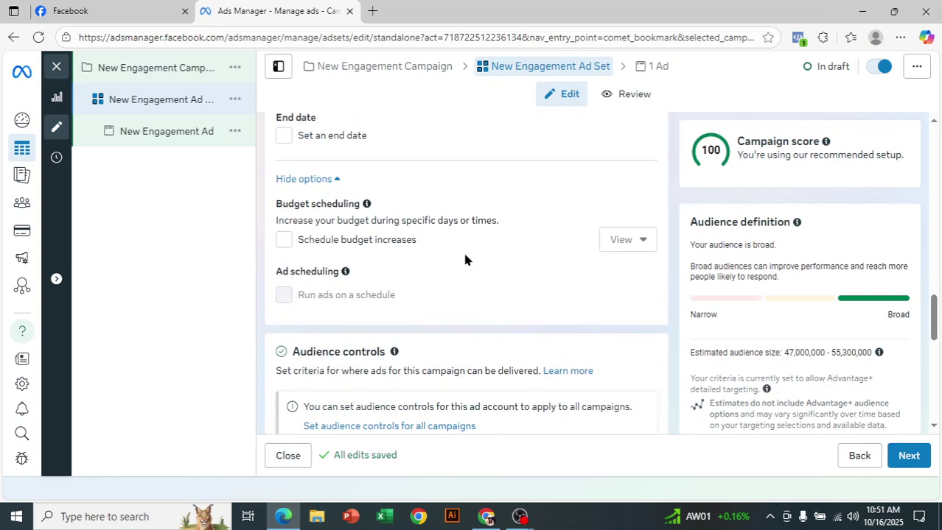
{"action": "left_click", "coordinate": [283, 241]}
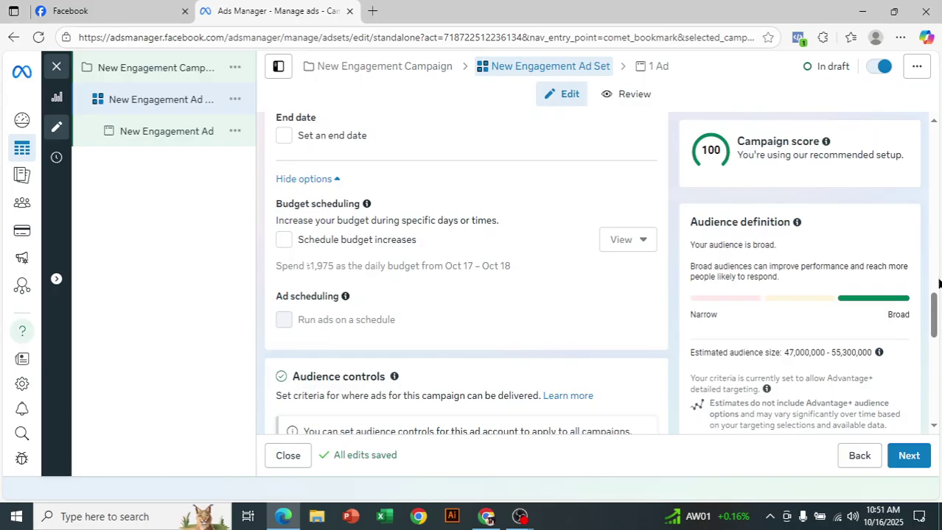
Open the included locations under Audience controls for editing
{"action": "scroll", "coordinate": [940, 322], "scroll_direction": "down", "scroll_amount": 1}
{"action": "scroll", "coordinate": [940, 322], "scroll_direction": "down", "scroll_amount": 2}
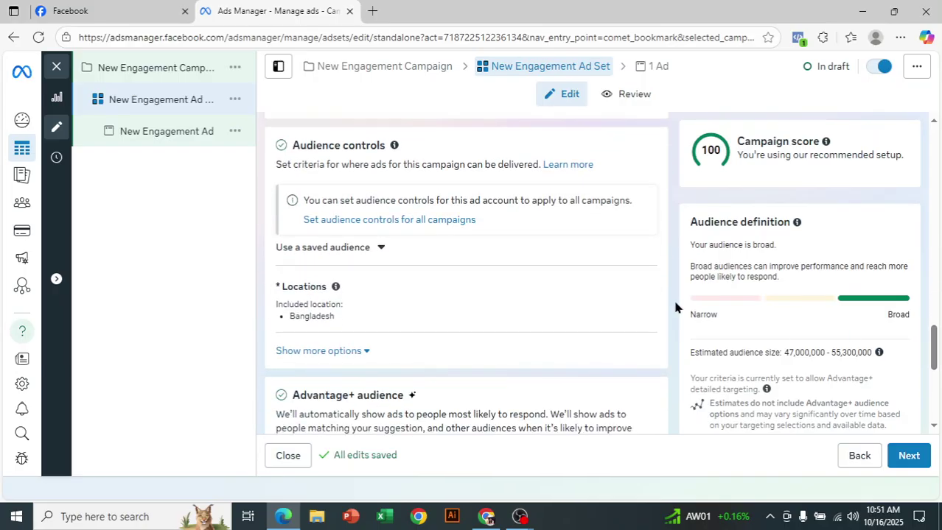
{"action": "left_click", "coordinate": [636, 290]}
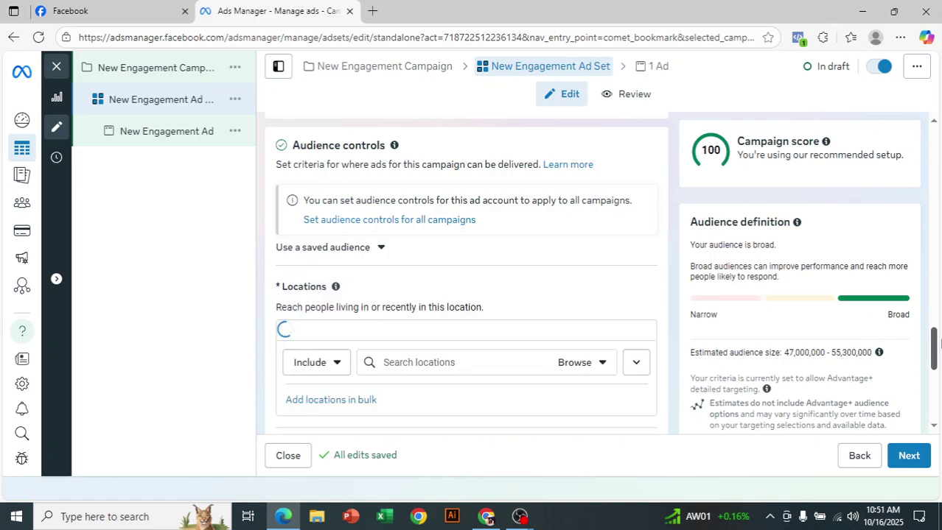
{"action": "scroll", "coordinate": [934, 331], "scroll_direction": "down", "scroll_amount": 1}
{"action": "scroll", "coordinate": [934, 339], "scroll_direction": "down", "scroll_amount": 3}
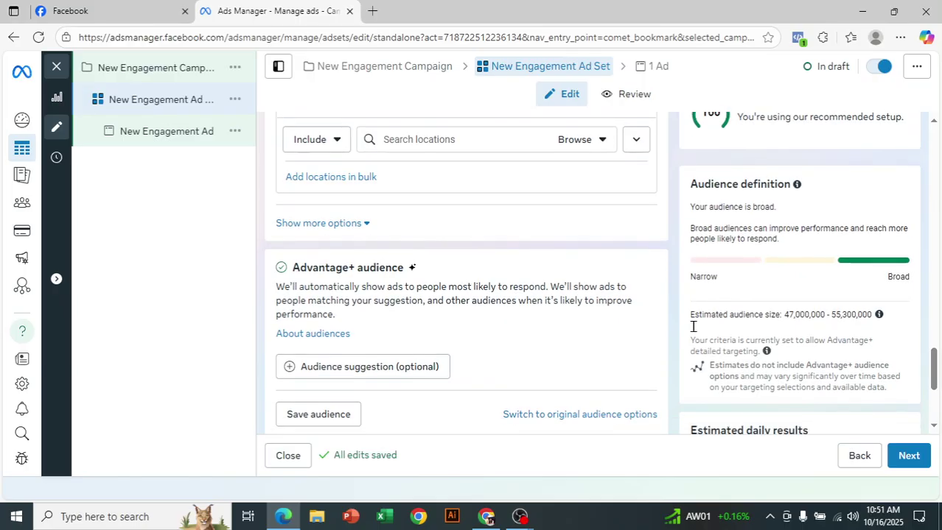
Expand the optional Advantage+ audience suggestion and open its detailed targeting for editing
{"action": "left_click", "coordinate": [370, 365]}
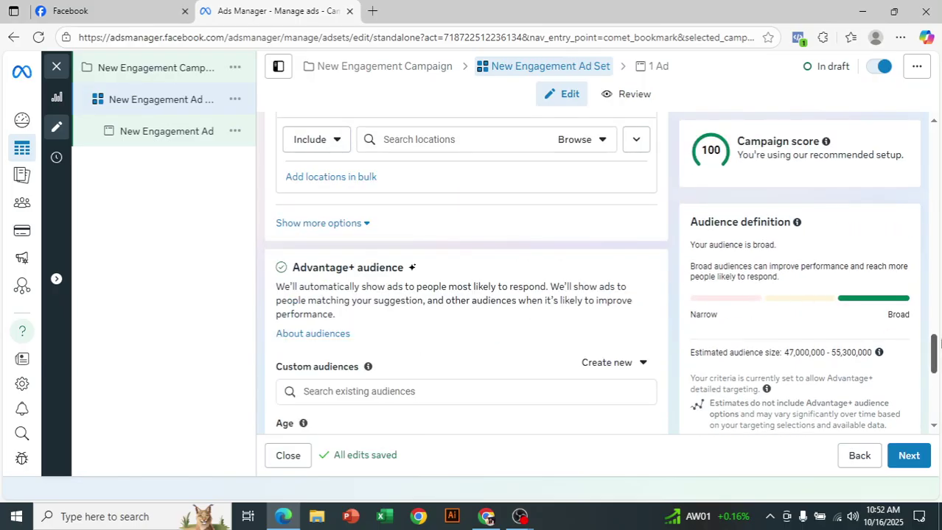
{"action": "scroll", "coordinate": [936, 359], "scroll_direction": "down", "scroll_amount": 4}
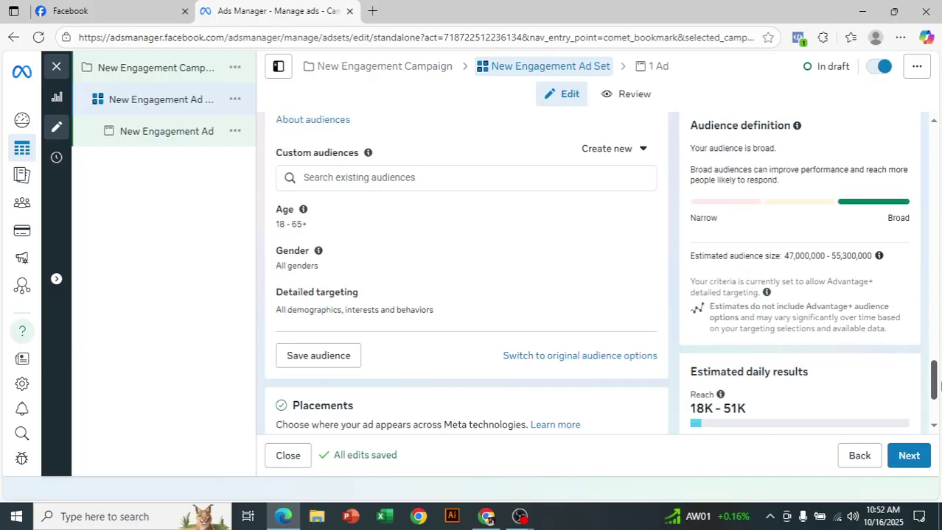
{"action": "mouse_move", "coordinate": [311, 257]}
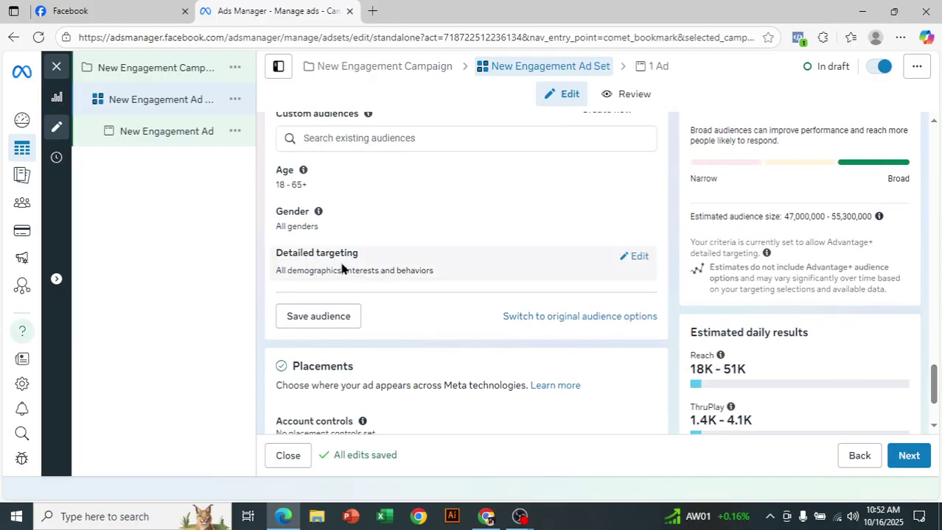
{"action": "left_click", "coordinate": [626, 258]}
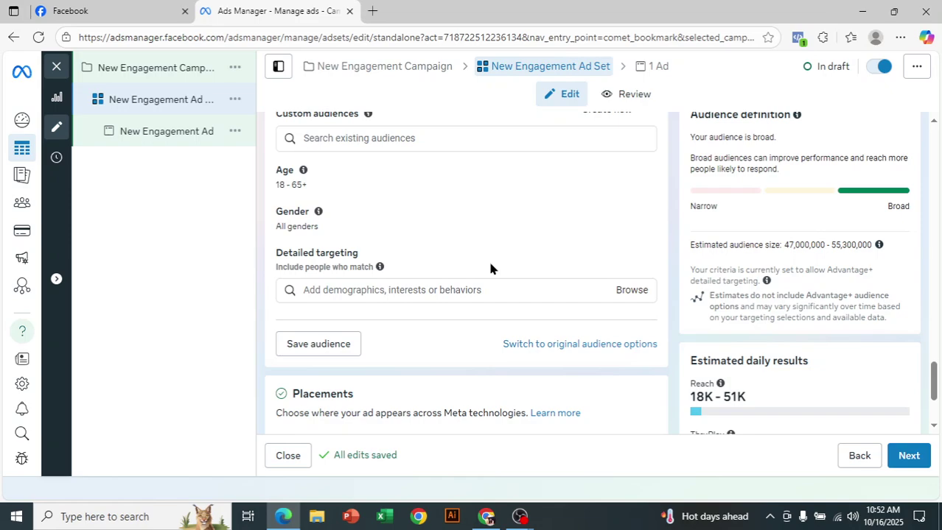
Browse the detailed targeting categories and expand Demographics to view its subcategories
{"action": "left_click", "coordinate": [624, 292]}
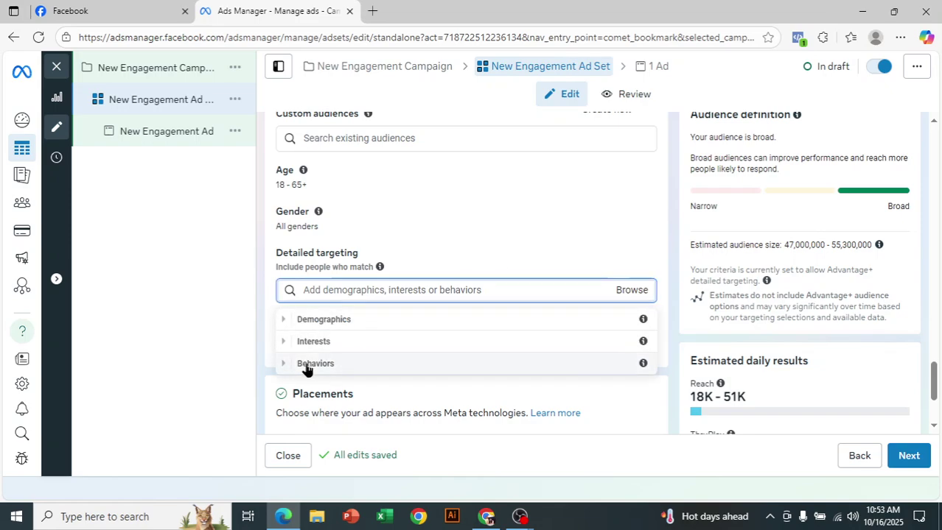
{"action": "left_click", "coordinate": [283, 320]}
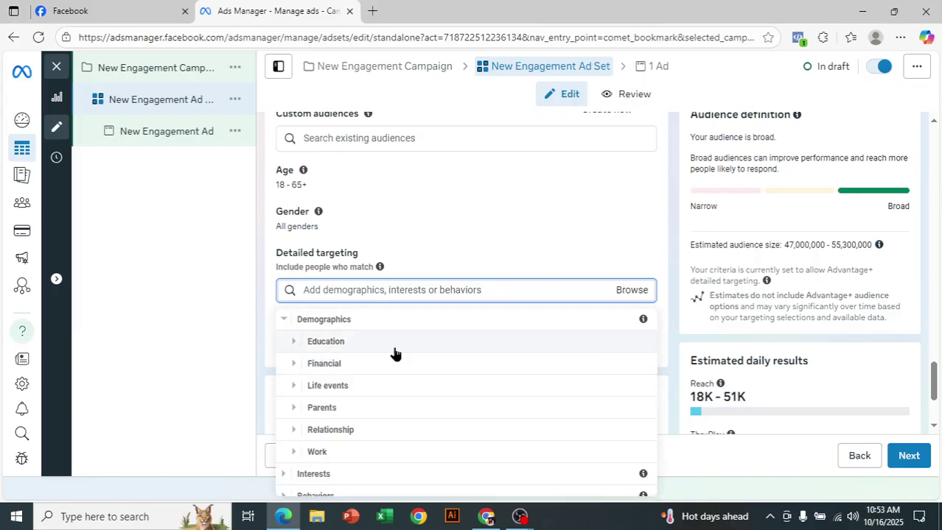
{"action": "left_click_drag", "start_coordinate": [936, 371], "coordinate": [936, 386]}
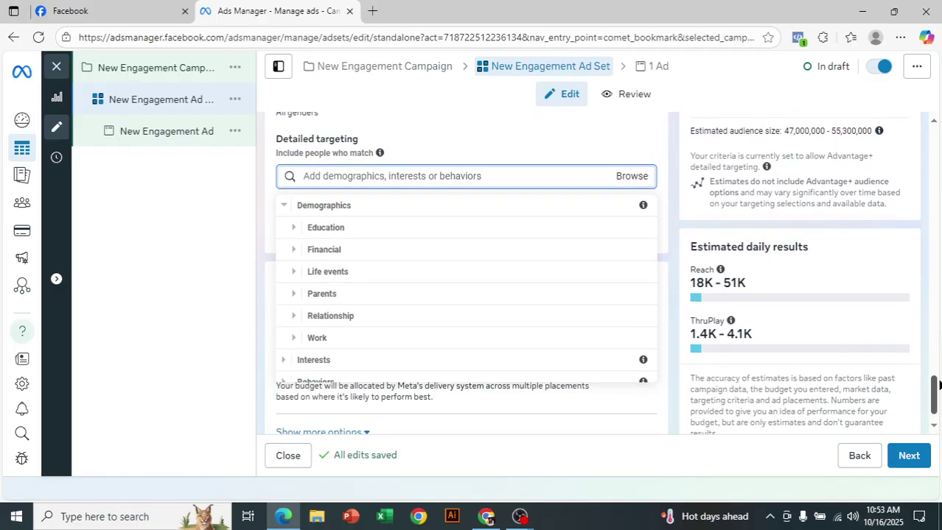
{"action": "left_click", "coordinate": [623, 177]}
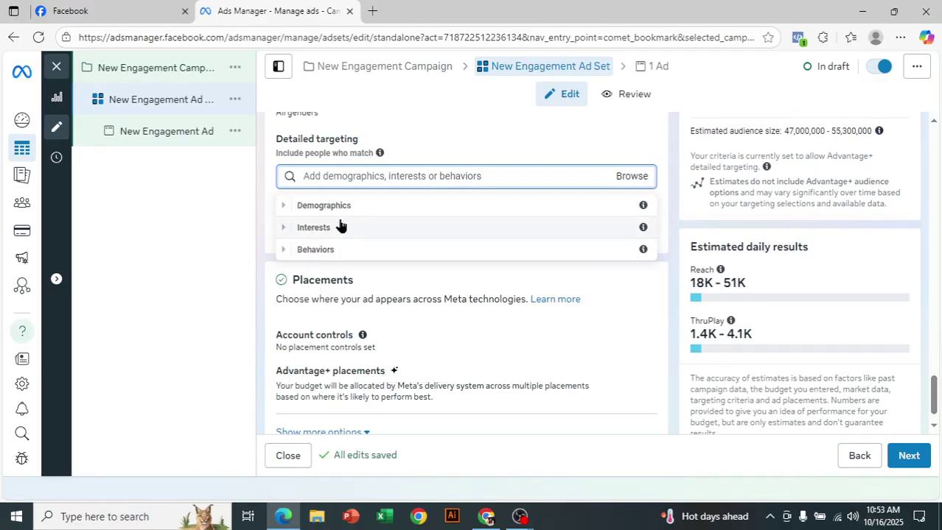
{"action": "left_click", "coordinate": [284, 207]}
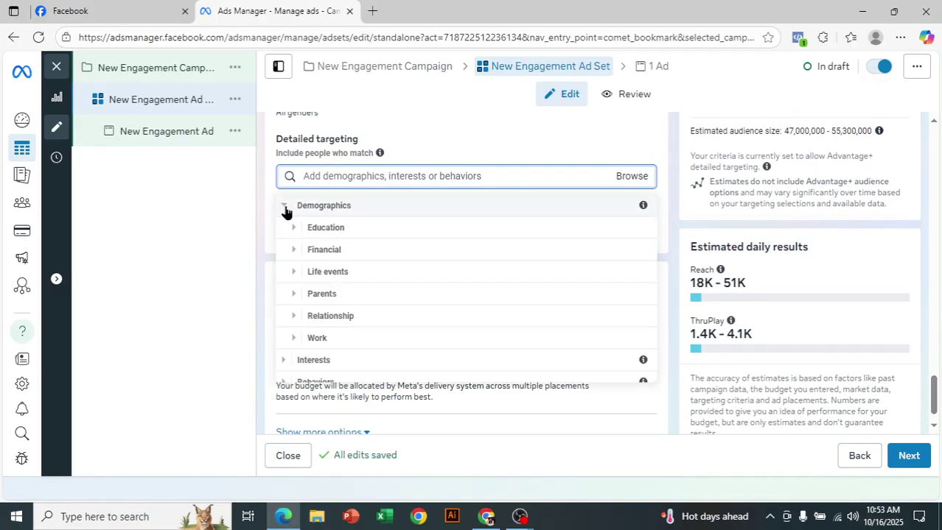
Examine the Life events audiences under Demographics, including the Birthday group and the newly engaged and newlywed options
{"action": "left_click", "coordinate": [291, 280]}
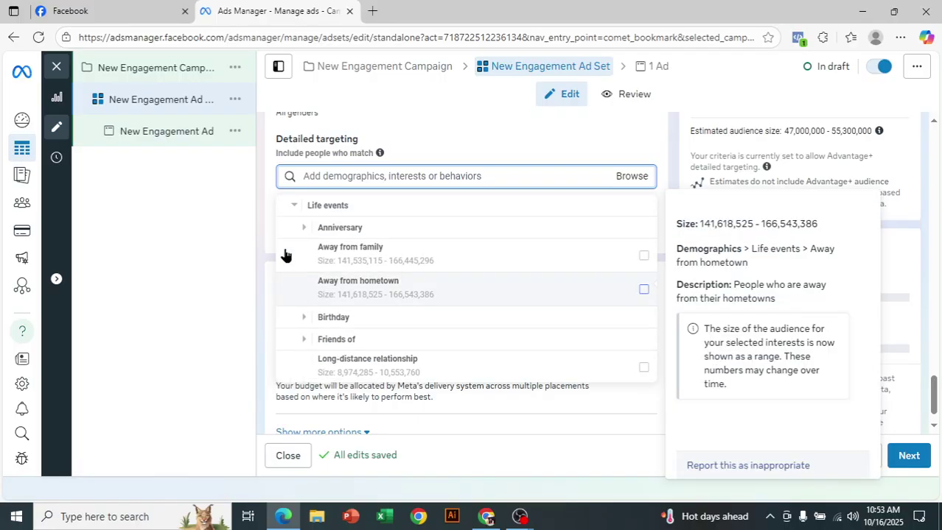
{"action": "left_click", "coordinate": [286, 319]}
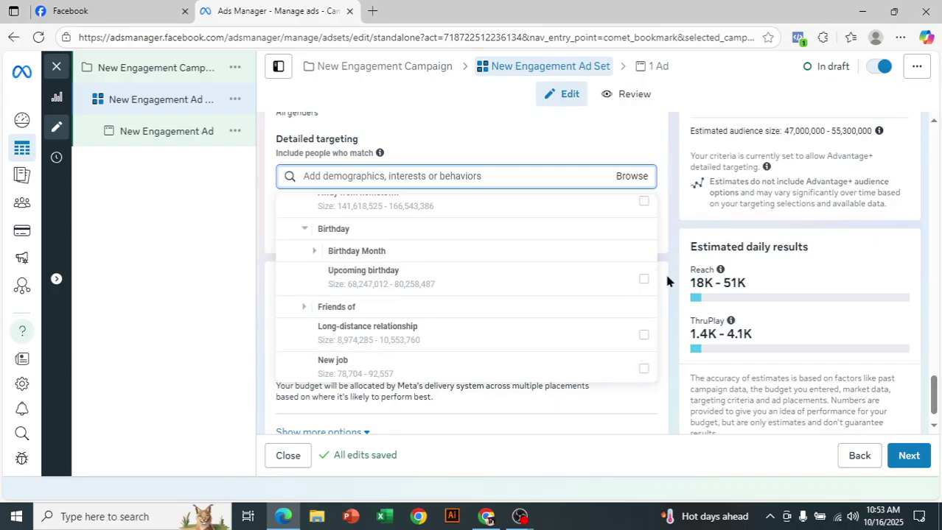
{"action": "scroll", "coordinate": [447, 296], "scroll_direction": "down", "scroll_amount": 2}
{"action": "scroll", "coordinate": [452, 302], "scroll_direction": "down", "scroll_amount": 1}
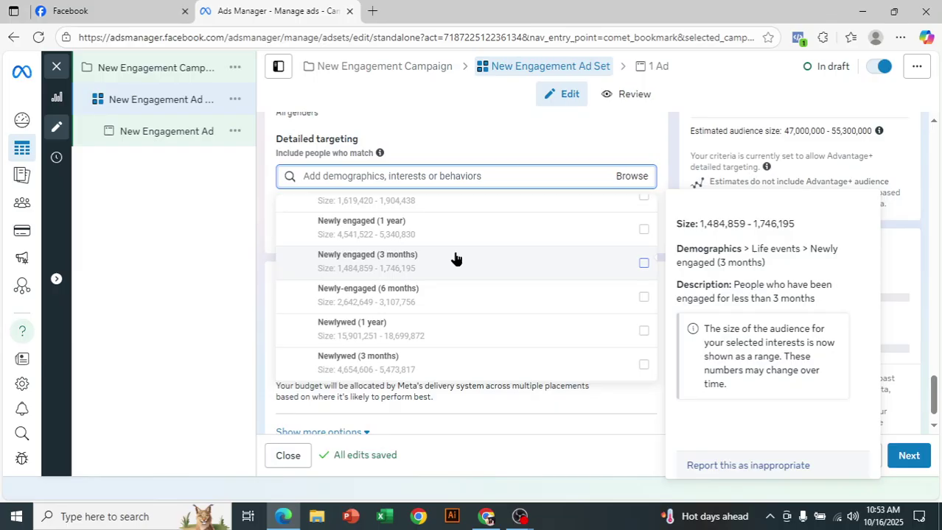
{"action": "scroll", "coordinate": [433, 305], "scroll_direction": "down", "scroll_amount": 2}
{"action": "scroll", "coordinate": [432, 305], "scroll_direction": "up", "scroll_amount": 2}
{"action": "scroll", "coordinate": [439, 305], "scroll_direction": "down", "scroll_amount": 2}
{"action": "scroll", "coordinate": [463, 309], "scroll_direction": "up", "scroll_amount": 1}
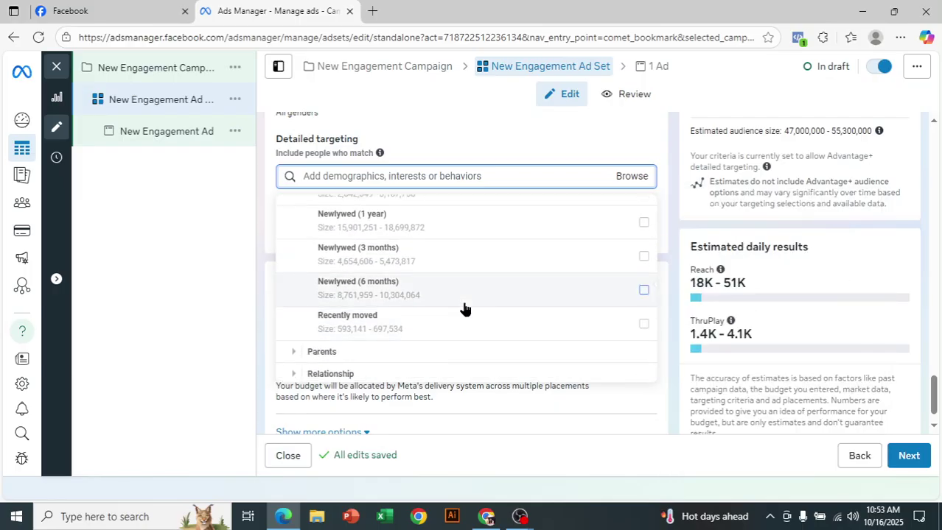
{"action": "scroll", "coordinate": [465, 308], "scroll_direction": "down", "scroll_amount": 2}
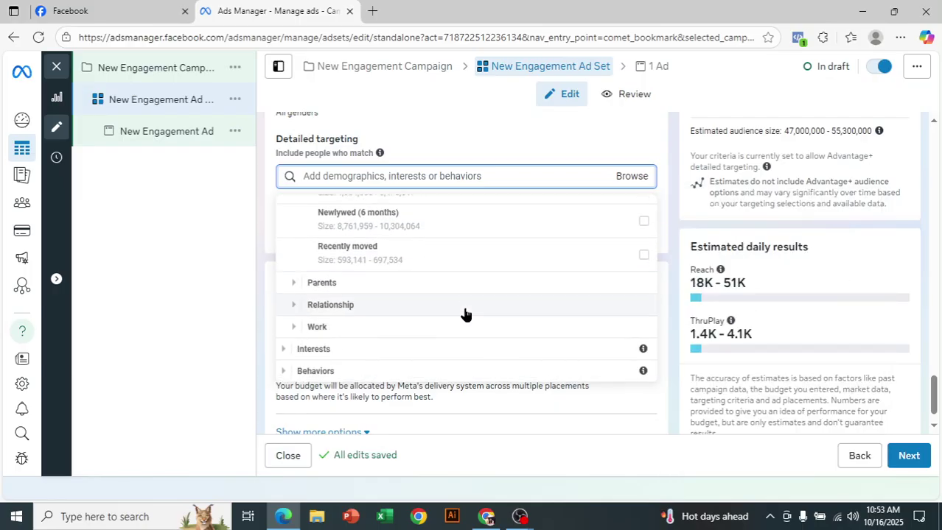
Examine the Interests audiences under Food and drink, including the fast casual and fast food options in Restaurants (dining)
{"action": "left_click", "coordinate": [285, 350]}
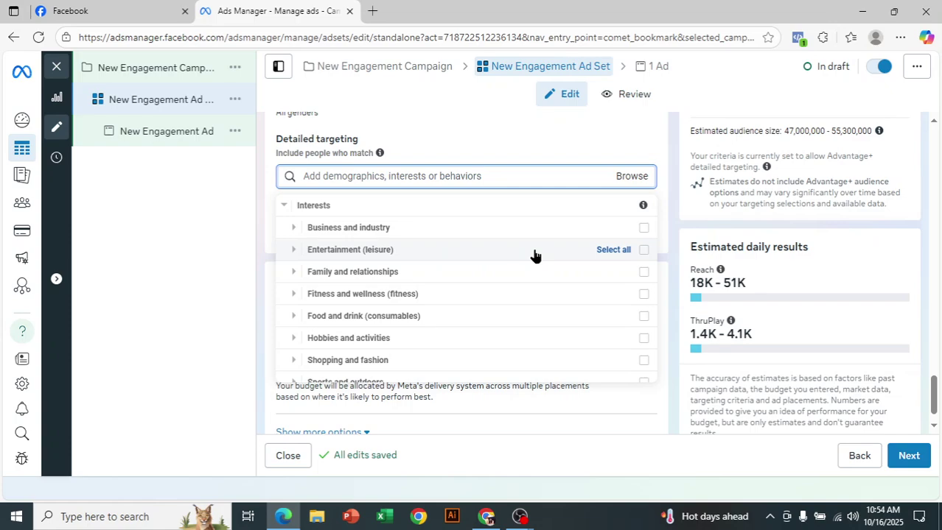
{"action": "left_click", "coordinate": [294, 318]}
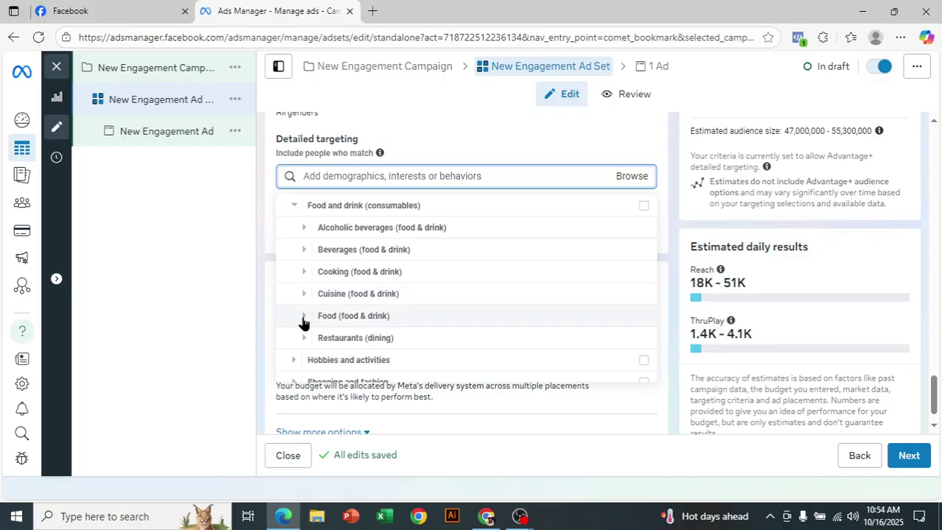
{"action": "left_click", "coordinate": [302, 340]}
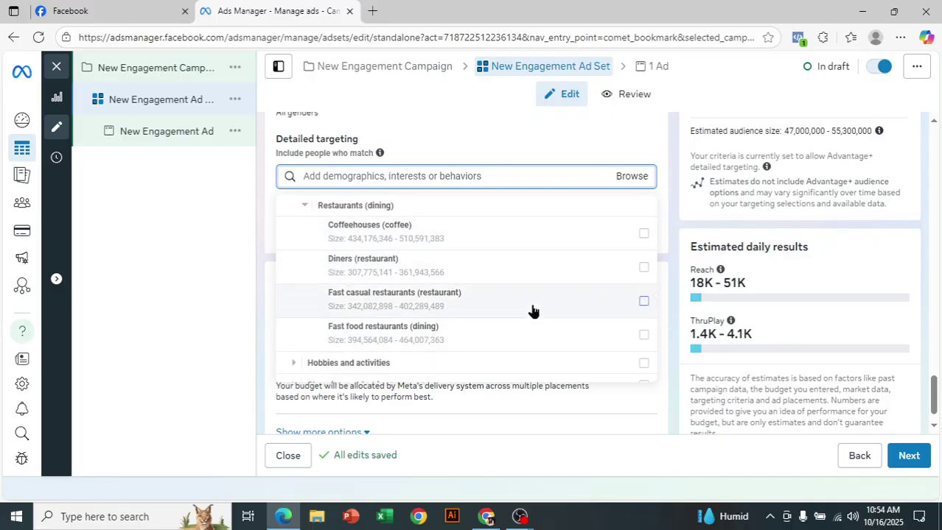
{"action": "mouse_move", "coordinate": [512, 308]}
{"action": "mouse_move", "coordinate": [459, 339]}
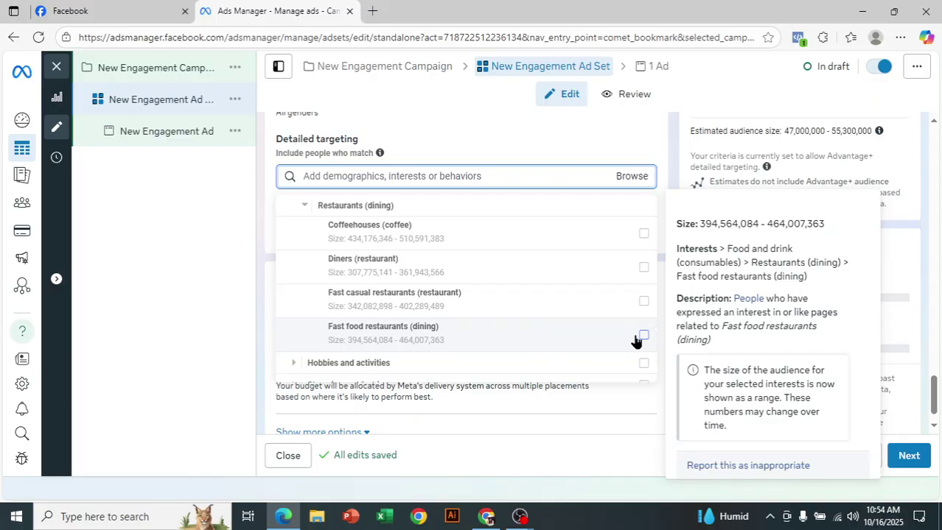
Examine the Shopping and fashion interests, including the children's, men's, women's and shoes audiences under Clothing (apparel)
{"action": "scroll", "coordinate": [457, 289], "scroll_direction": "down", "scroll_amount": 1}
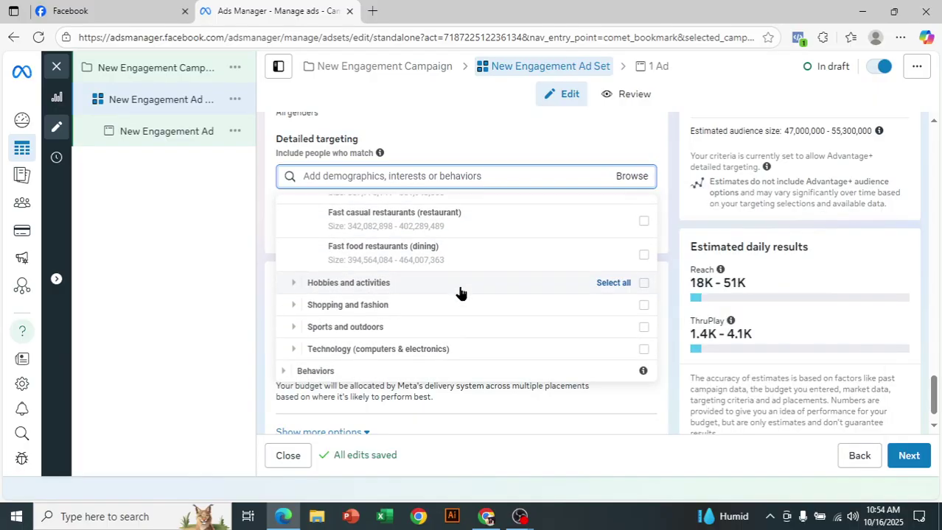
{"action": "left_click", "coordinate": [292, 308]}
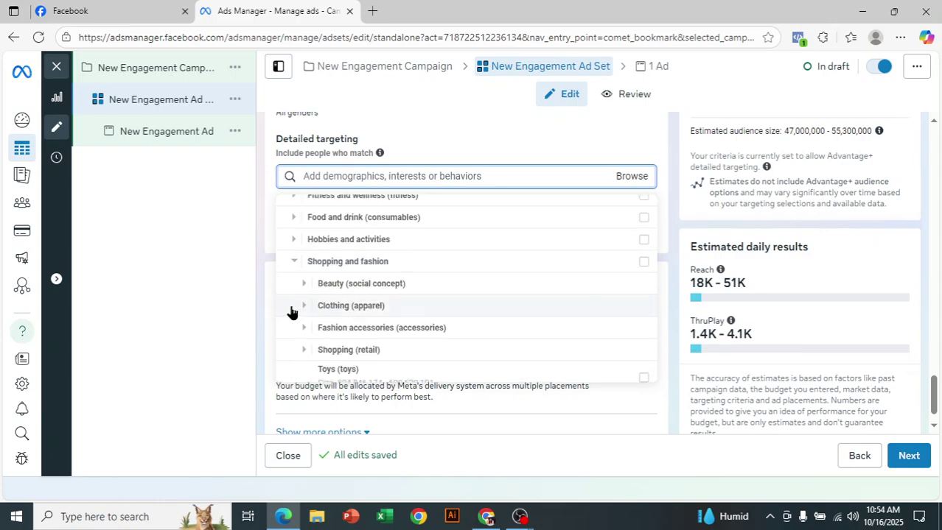
{"action": "scroll", "coordinate": [316, 309], "scroll_direction": "down", "scroll_amount": 1}
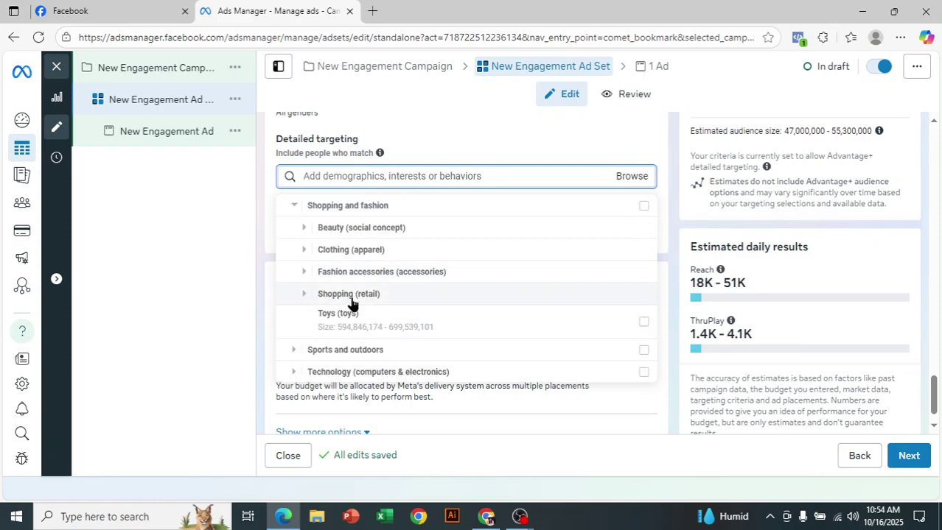
{"action": "scroll", "coordinate": [339, 303], "scroll_direction": "up", "scroll_amount": 1}
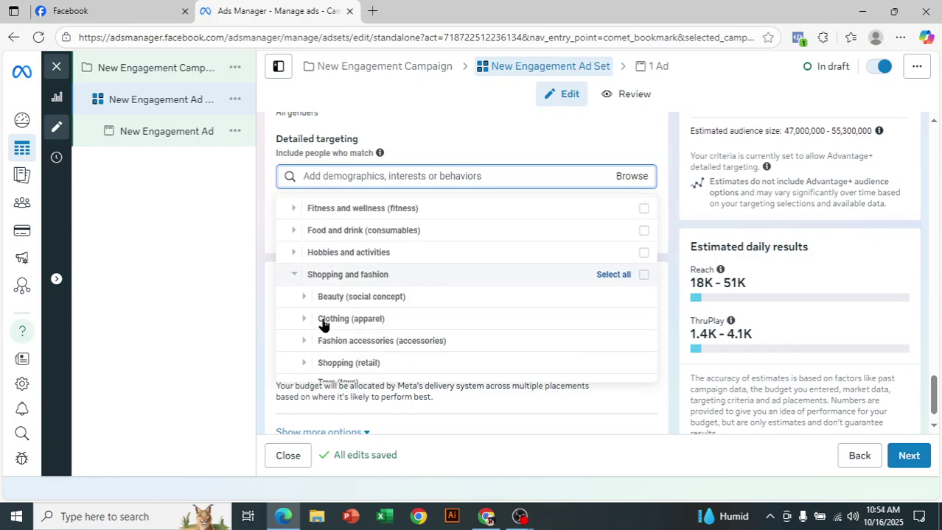
{"action": "scroll", "coordinate": [321, 296], "scroll_direction": "down", "scroll_amount": 1}
{"action": "scroll", "coordinate": [319, 294], "scroll_direction": "down", "scroll_amount": 1}
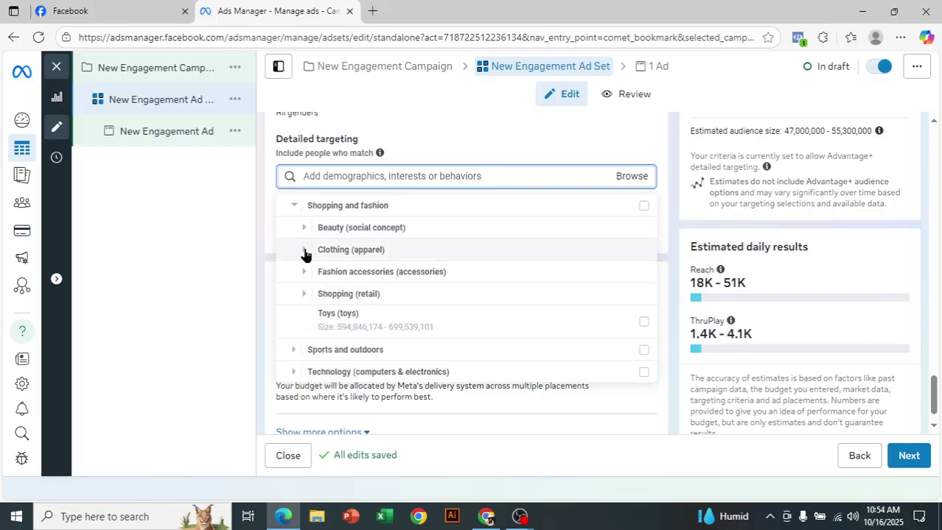
{"action": "left_click", "coordinate": [305, 252]}
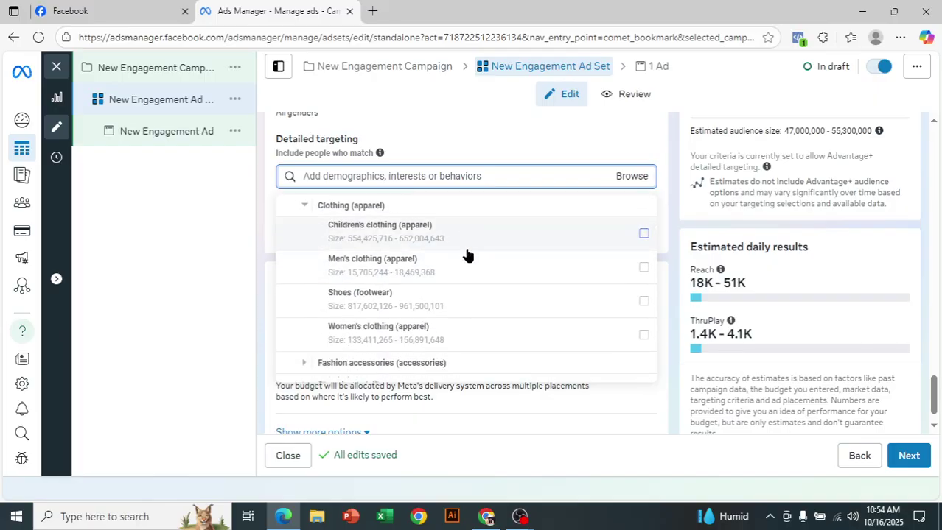
{"action": "mouse_move", "coordinate": [466, 289]}
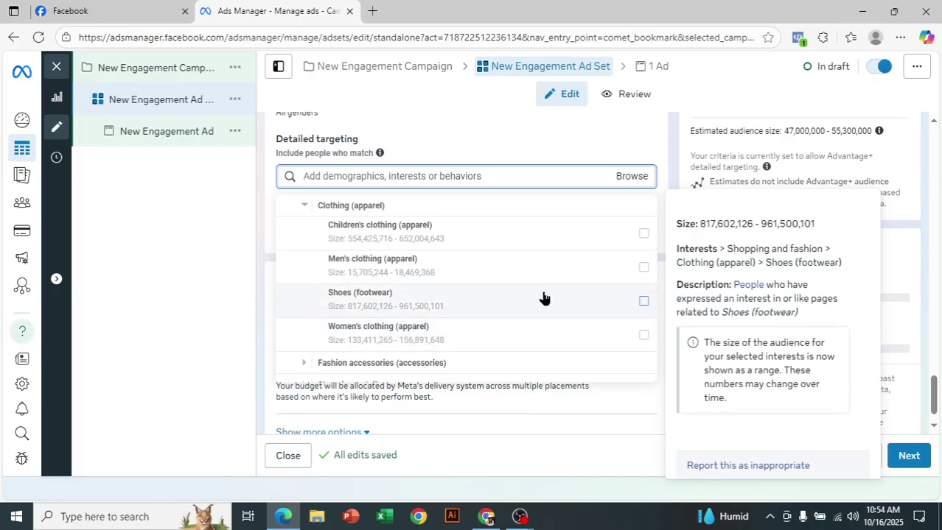
{"action": "scroll", "coordinate": [543, 298], "scroll_direction": "down", "scroll_amount": 1}
{"action": "scroll", "coordinate": [543, 298], "scroll_direction": "down", "scroll_amount": 1}
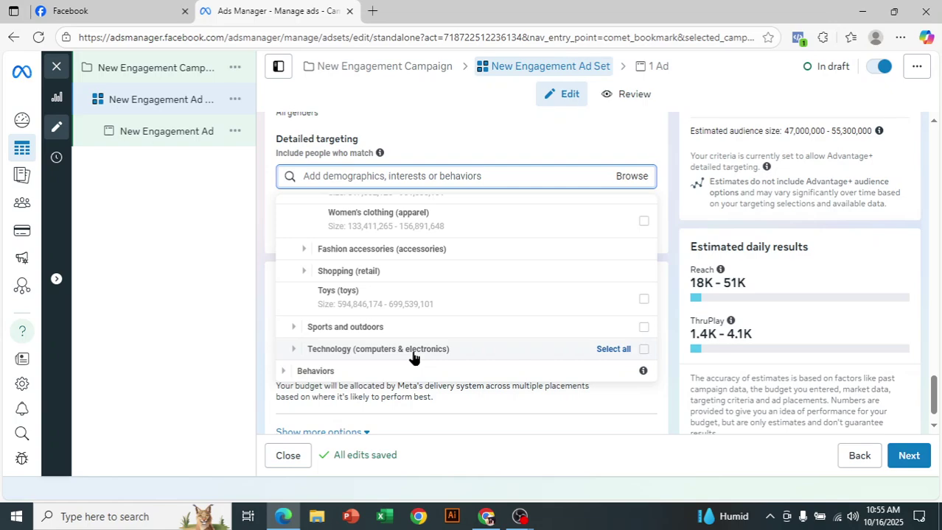
Expand the Behaviors category and examine the Anniversary (within 61-90 days) audience
{"action": "left_click", "coordinate": [284, 372]}
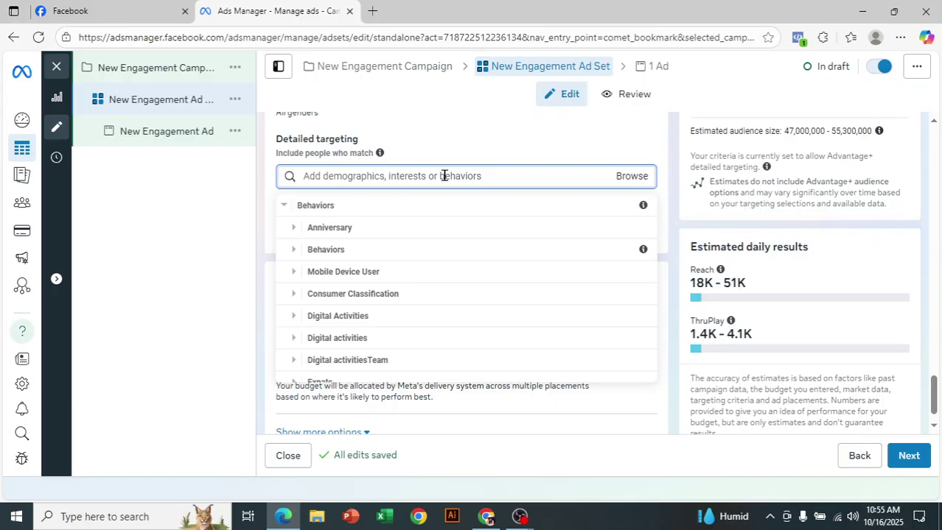
{"action": "left_click", "coordinate": [286, 236]}
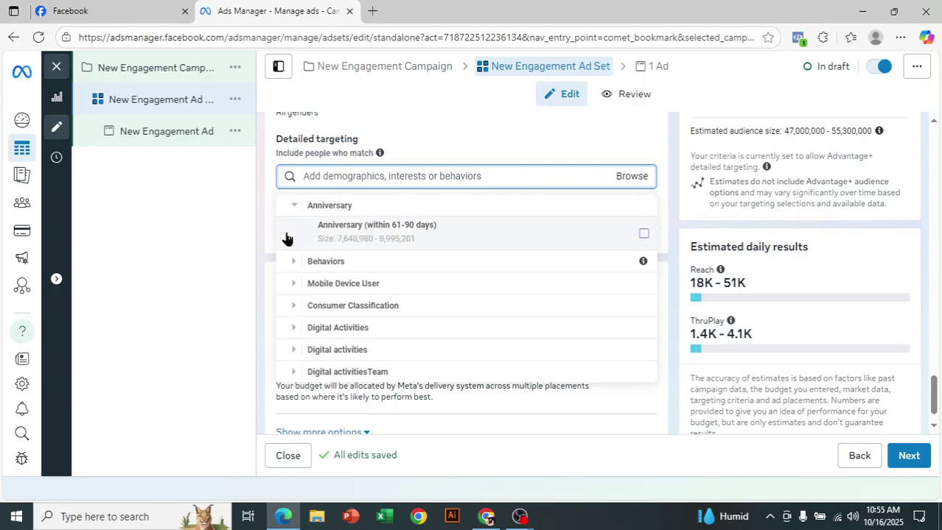
{"action": "mouse_move", "coordinate": [441, 229]}
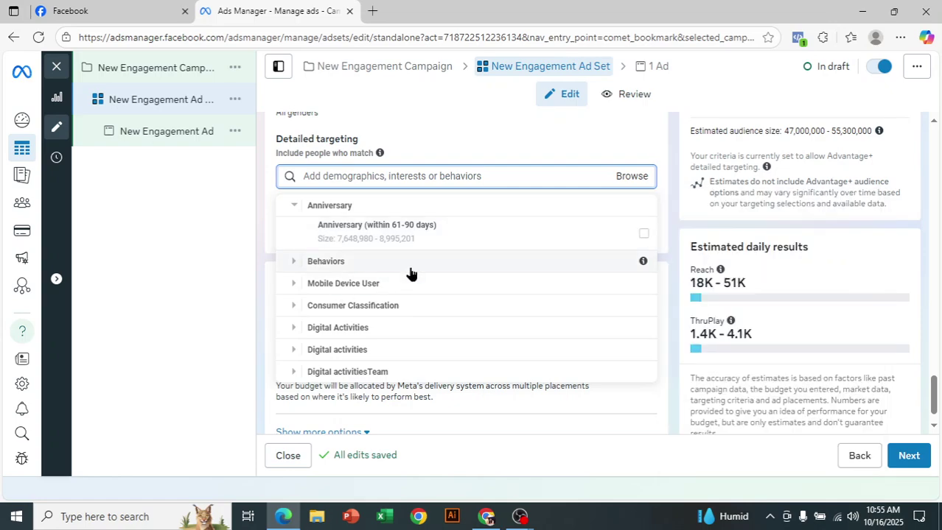
{"action": "scroll", "coordinate": [411, 274], "scroll_direction": "up", "scroll_amount": 2}
{"action": "scroll", "coordinate": [560, 302], "scroll_direction": "down", "scroll_amount": 2}
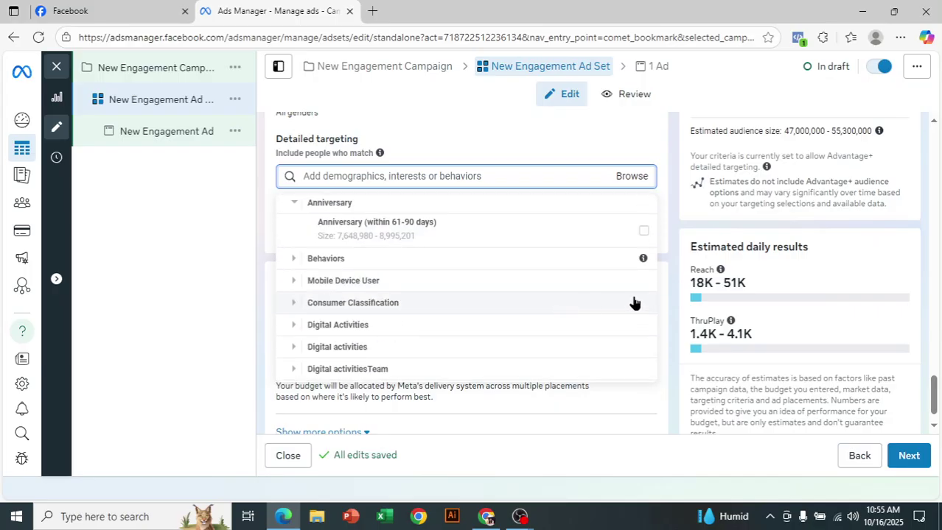
Examine the remaining Behaviors groups, including the Frequent Travelers option under Travel, and review the top-level targeting categories
{"action": "scroll", "coordinate": [479, 324], "scroll_direction": "down", "scroll_amount": 2}
{"action": "scroll", "coordinate": [380, 336], "scroll_direction": "up", "scroll_amount": 1}
{"action": "scroll", "coordinate": [381, 336], "scroll_direction": "down", "scroll_amount": 1}
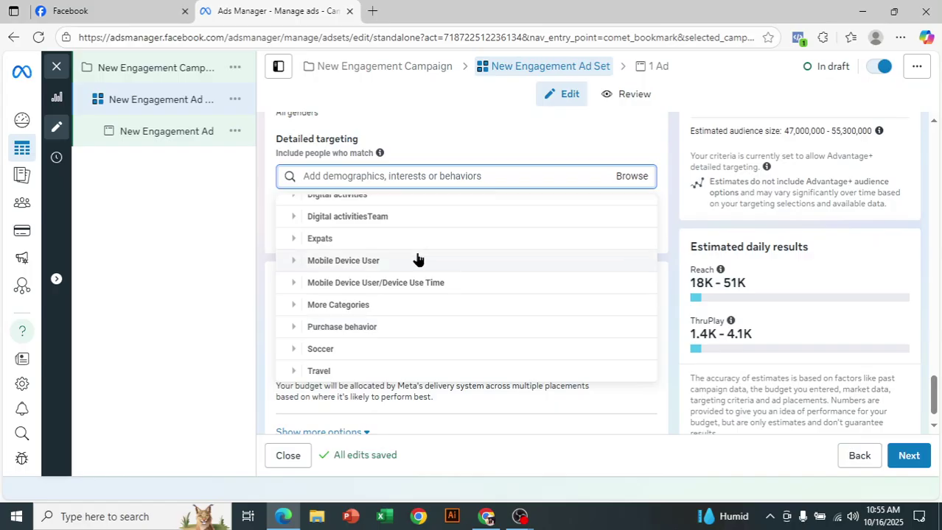
{"action": "left_click", "coordinate": [294, 373]}
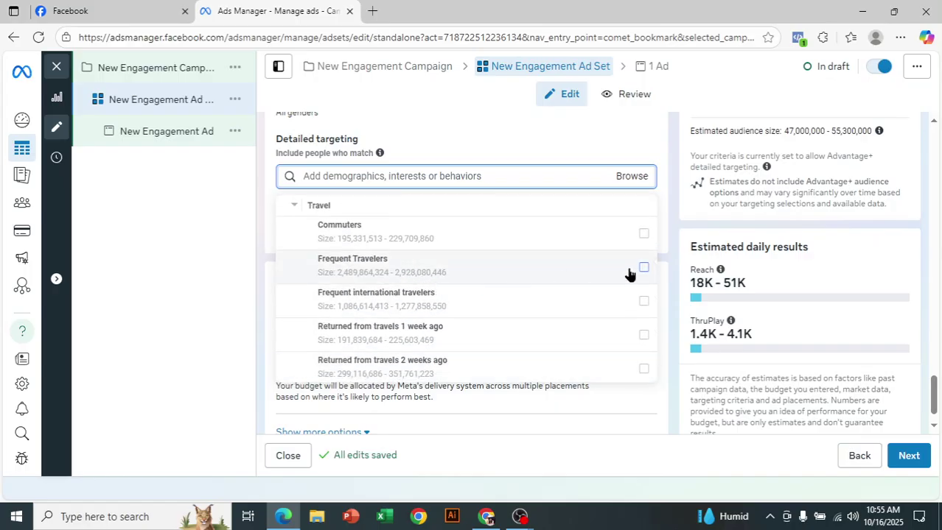
{"action": "mouse_move", "coordinate": [628, 274]}
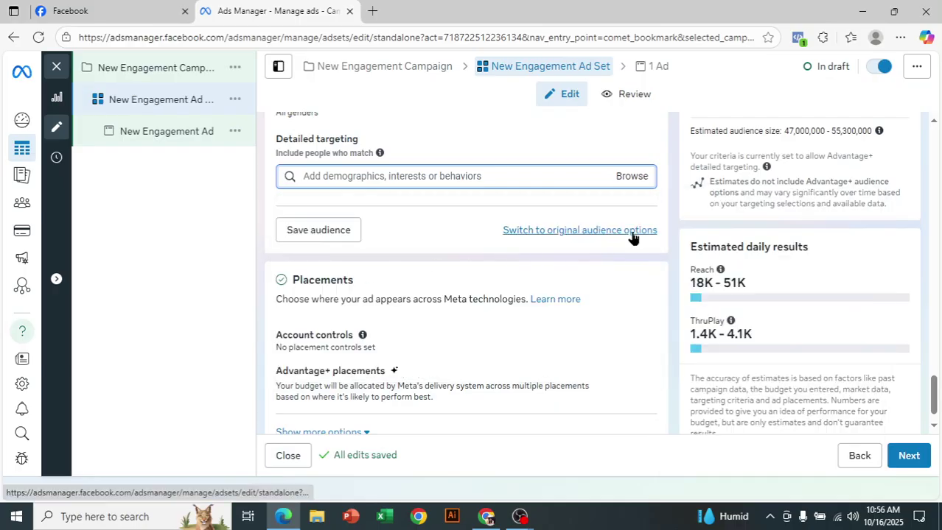
{"action": "left_click", "coordinate": [635, 180]}
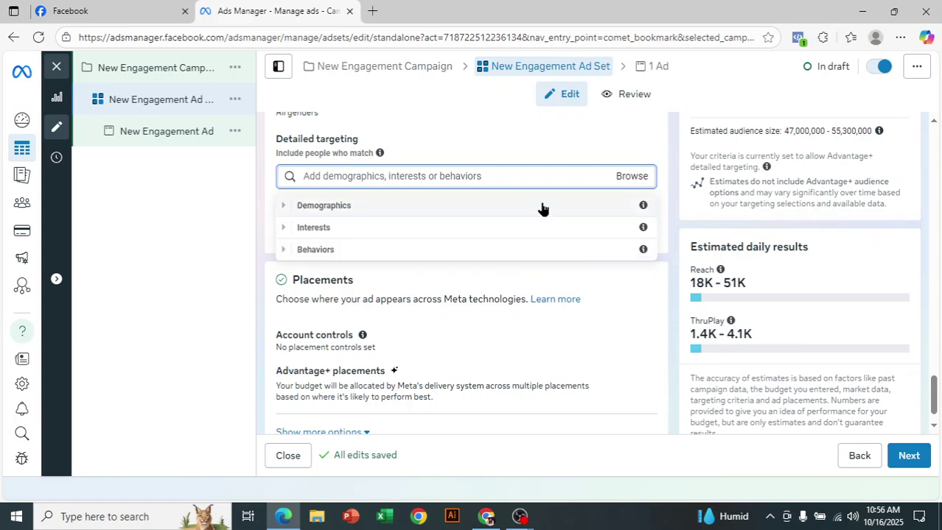
{"action": "left_click", "coordinate": [637, 288]}
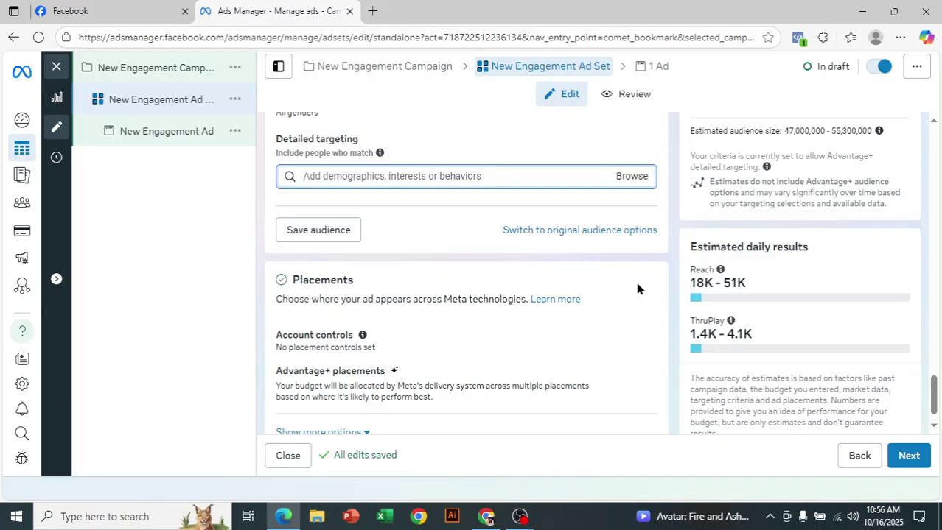
Search the detailed targeting for "handbag" and add the Handbags (accessories) interest
{"action": "left_click", "coordinate": [401, 175]}
{"action": "type", "text": "handbag"}
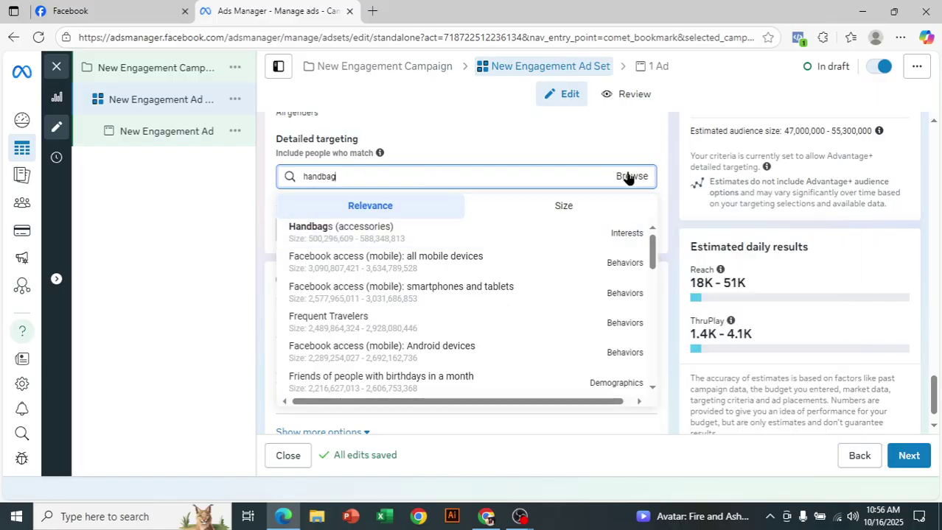
{"action": "mouse_move", "coordinate": [353, 231]}
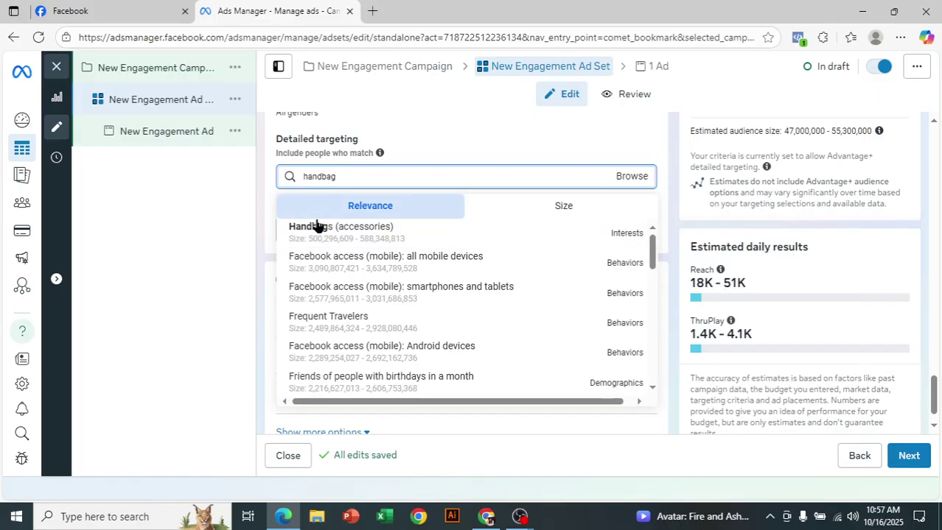
{"action": "left_click", "coordinate": [611, 242]}
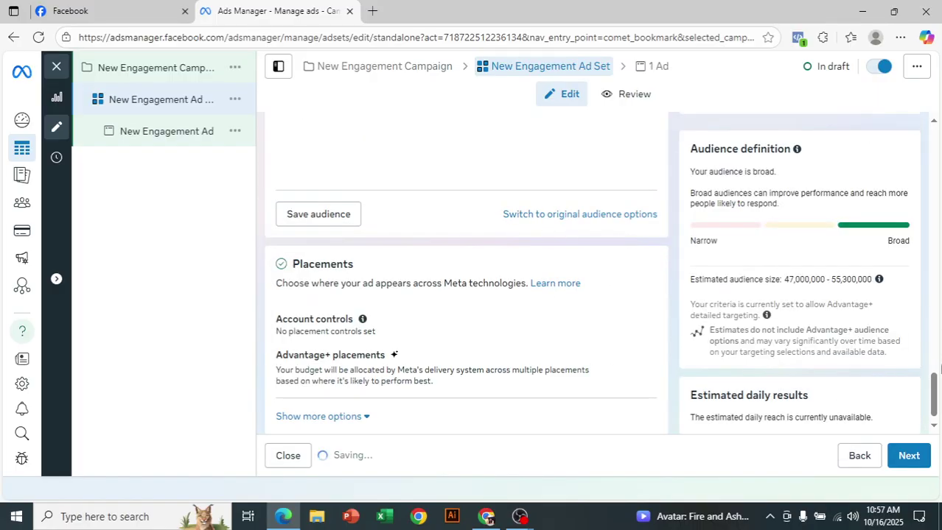
Examine the added Handbags (accessories) interest's category path, audience size and description
{"action": "scroll", "coordinate": [934, 401], "scroll_direction": "up", "scroll_amount": 3}
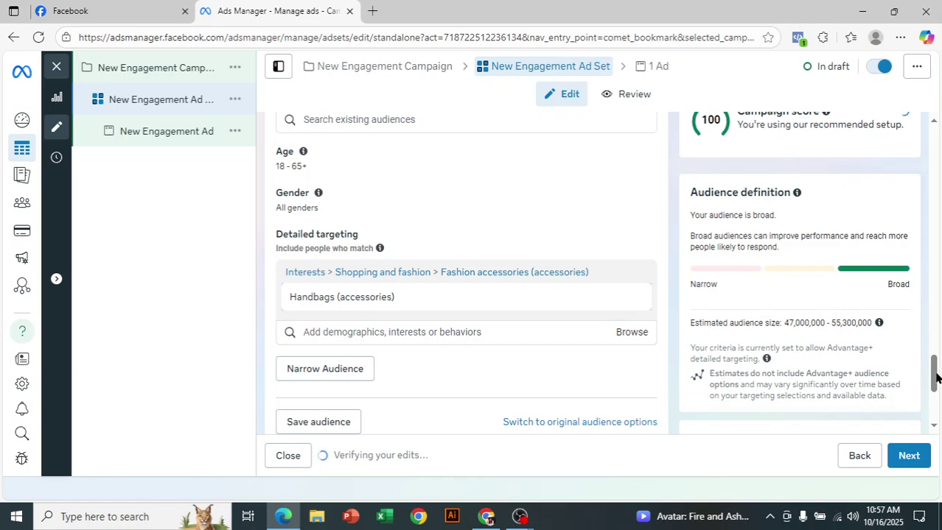
{"action": "scroll", "coordinate": [937, 378], "scroll_direction": "up", "scroll_amount": 1}
{"action": "mouse_move", "coordinate": [340, 297]}
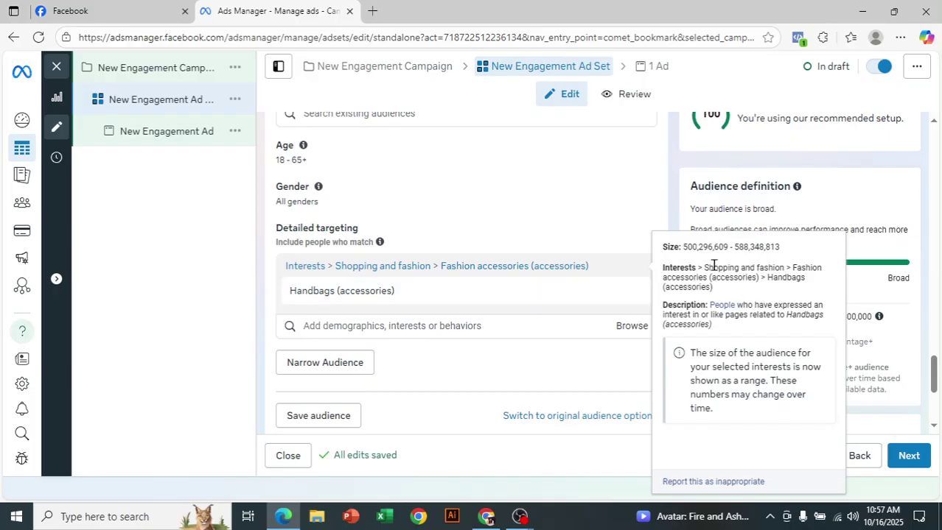
{"action": "left_click_drag", "start_coordinate": [704, 268], "coordinate": [782, 267]}
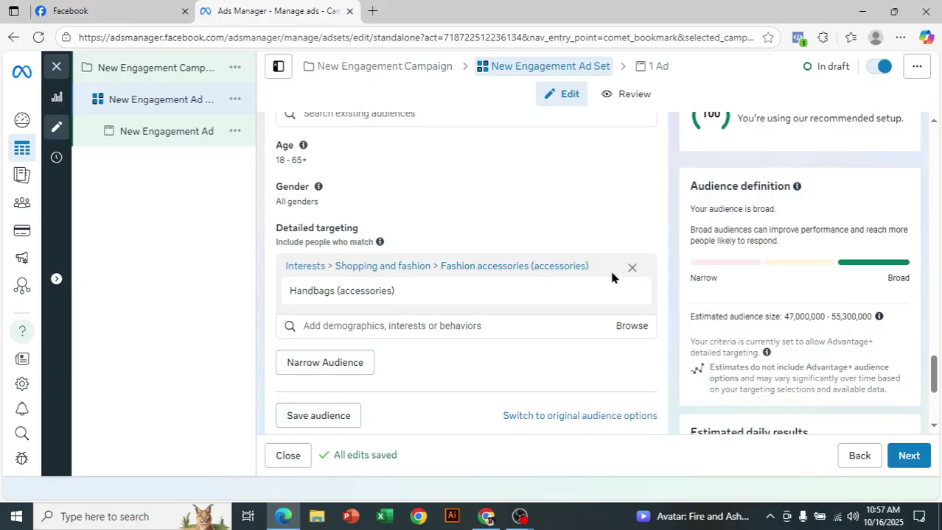
{"action": "mouse_move", "coordinate": [606, 297]}
{"action": "left_click_drag", "start_coordinate": [771, 276], "coordinate": [713, 284]}
{"action": "mouse_move", "coordinate": [587, 289]}
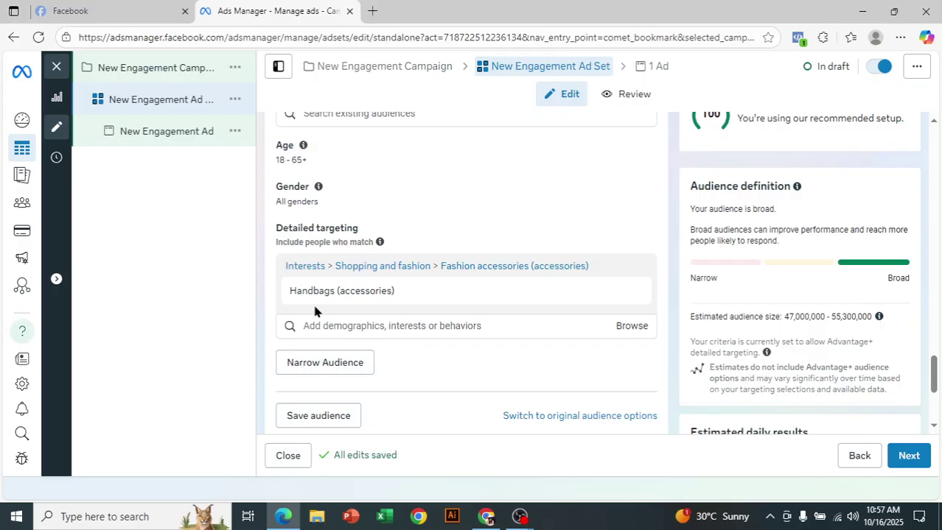
{"action": "mouse_move", "coordinate": [463, 288]}
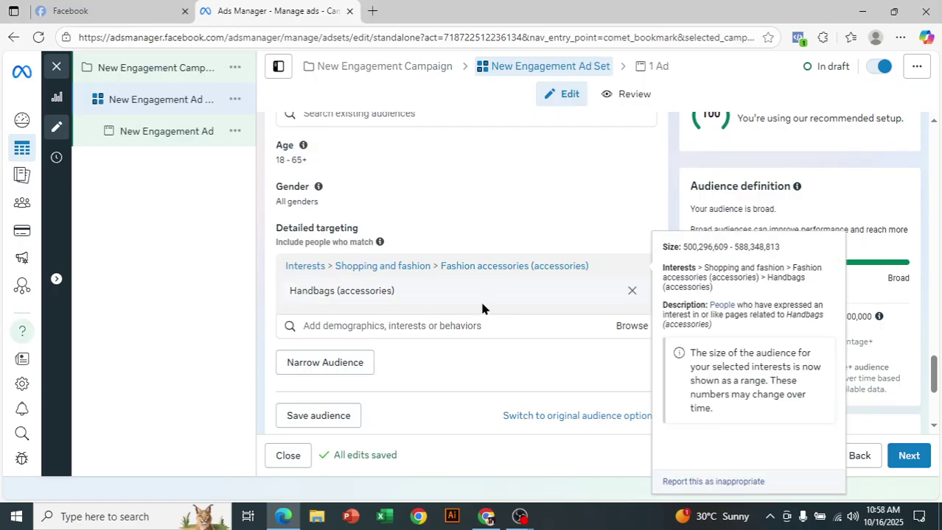
{"action": "mouse_move", "coordinate": [497, 299]}
Search the detailed targeting for "bag" and add the Bag (accessories) interest
{"action": "left_click", "coordinate": [507, 327]}
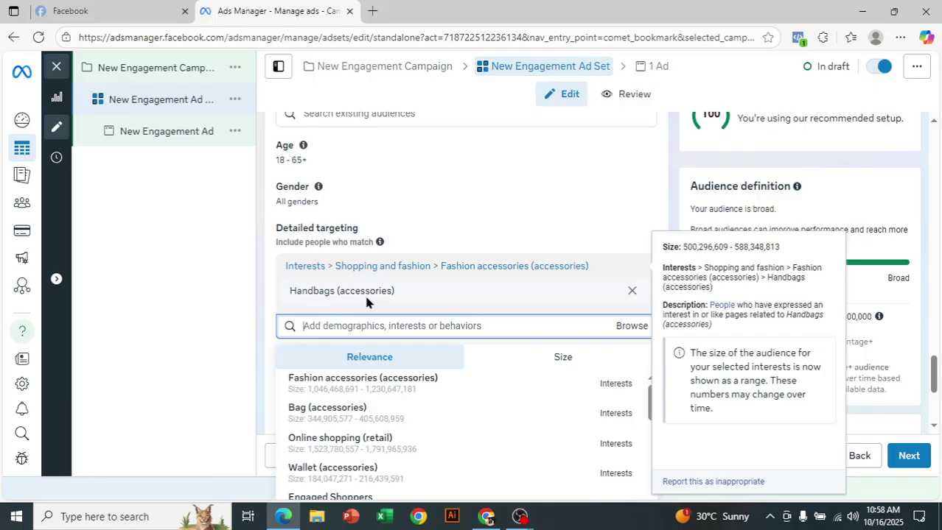
{"action": "type", "text": "bag"}
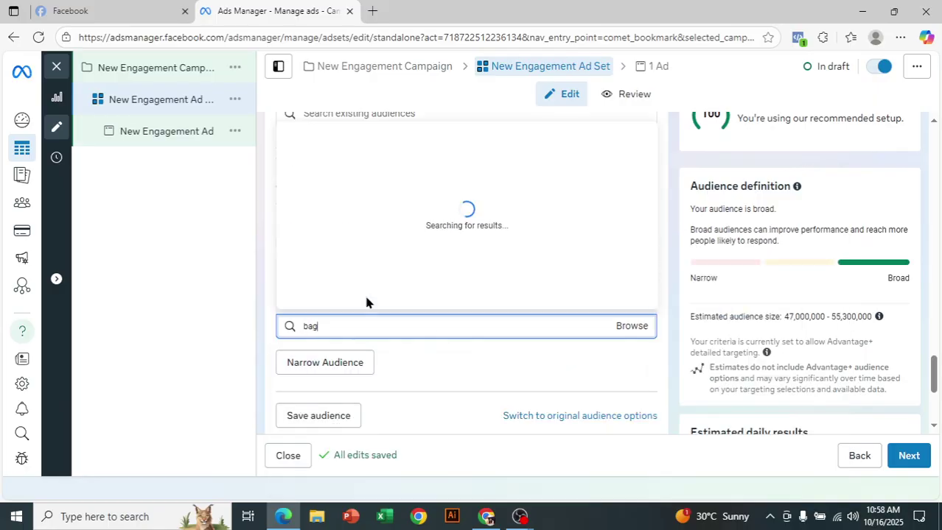
{"action": "mouse_move", "coordinate": [513, 143]}
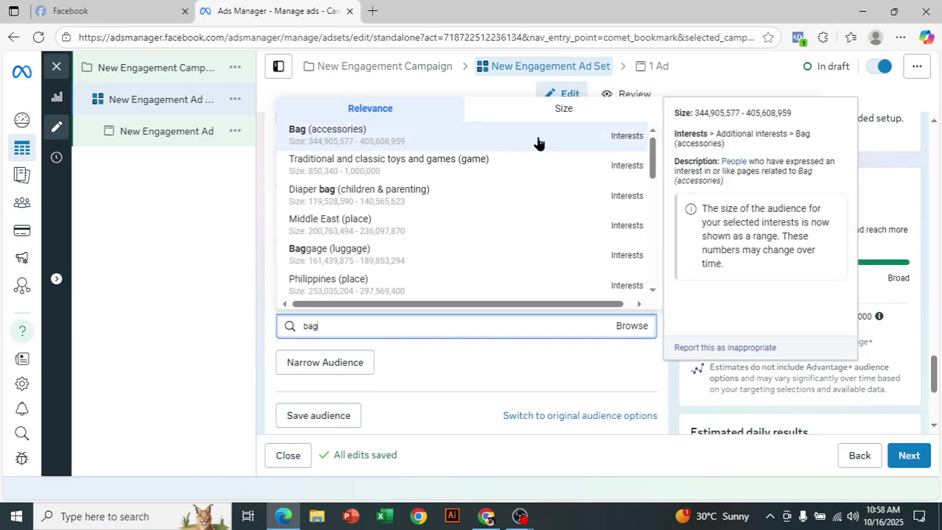
{"action": "left_click", "coordinate": [624, 142]}
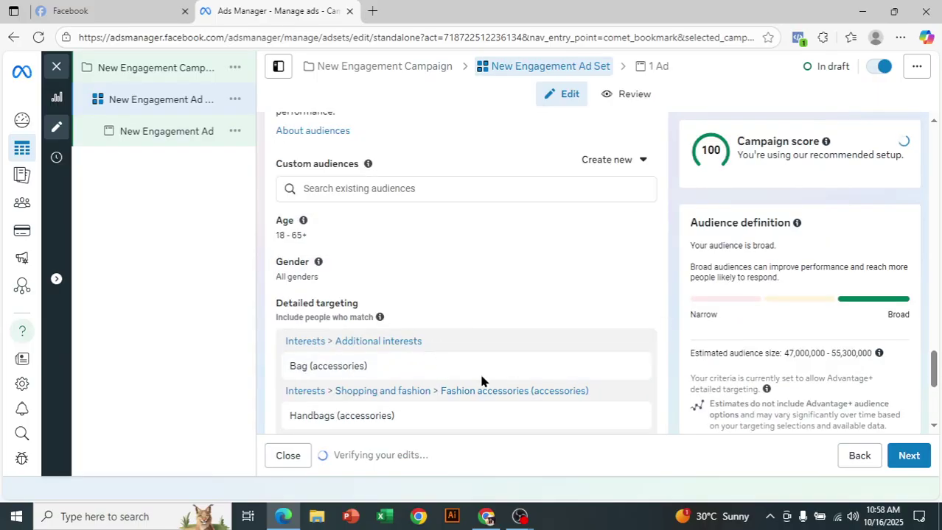
Narrow the audience so people must also match the Handbags (accessories) interest, found by searching for "hand"
{"action": "scroll", "coordinate": [737, 366], "scroll_direction": "down", "scroll_amount": 1}
{"action": "left_click_drag", "start_coordinate": [934, 377], "coordinate": [933, 381]}
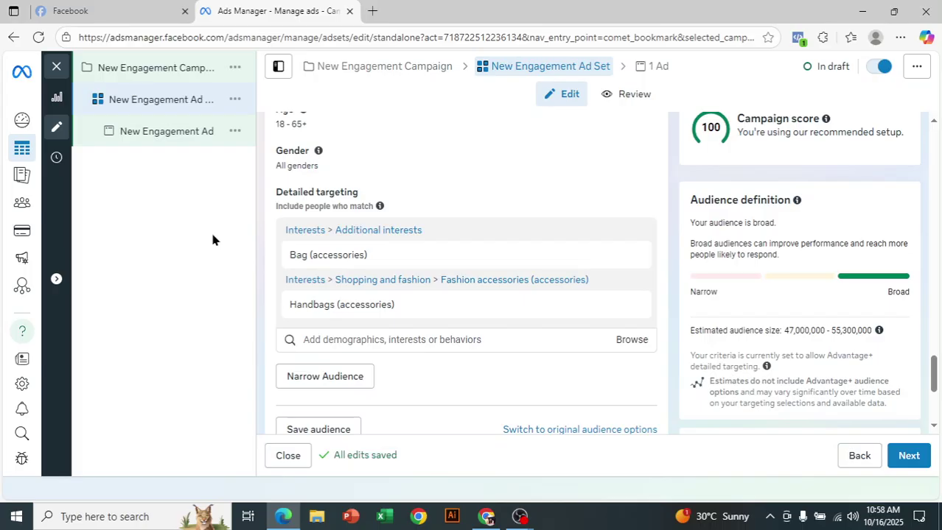
{"action": "left_click", "coordinate": [330, 380]}
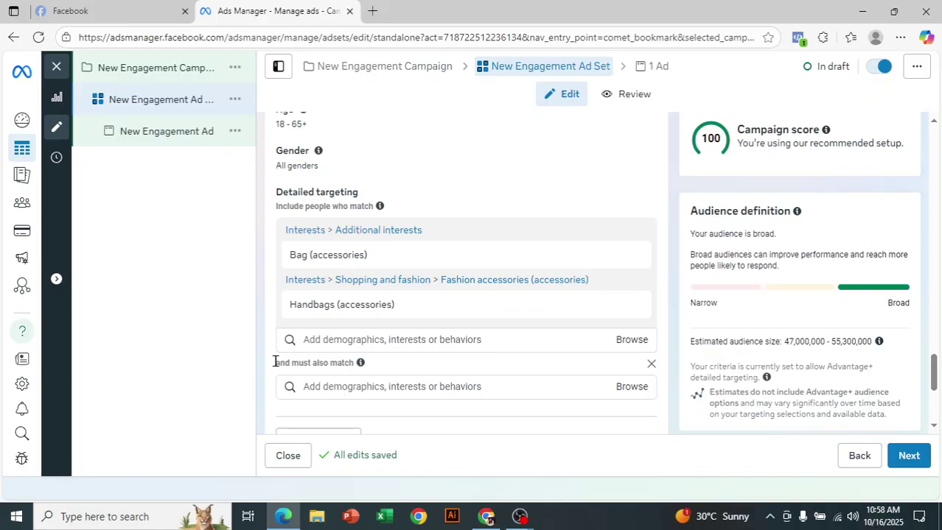
{"action": "left_click_drag", "start_coordinate": [275, 362], "coordinate": [354, 364]}
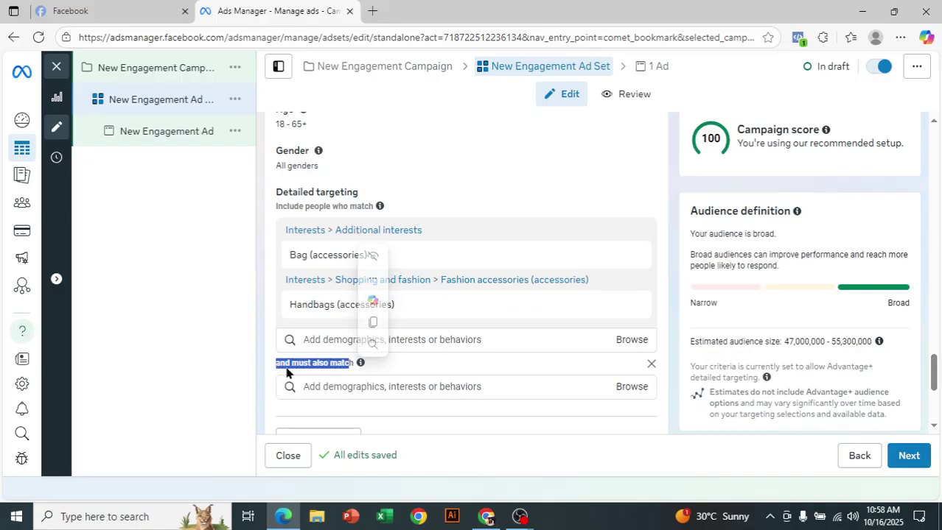
{"action": "left_click", "coordinate": [257, 360]}
{"action": "mouse_move", "coordinate": [330, 256]}
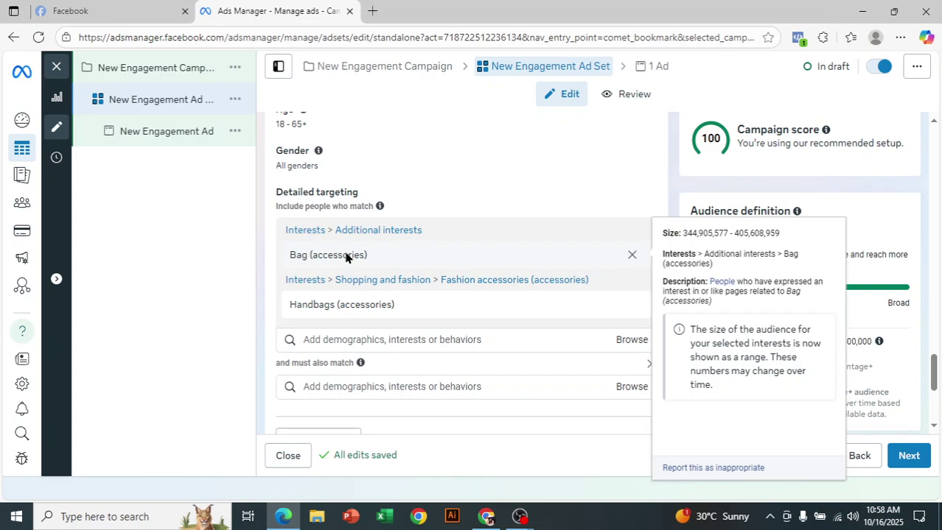
{"action": "left_click", "coordinate": [420, 389]}
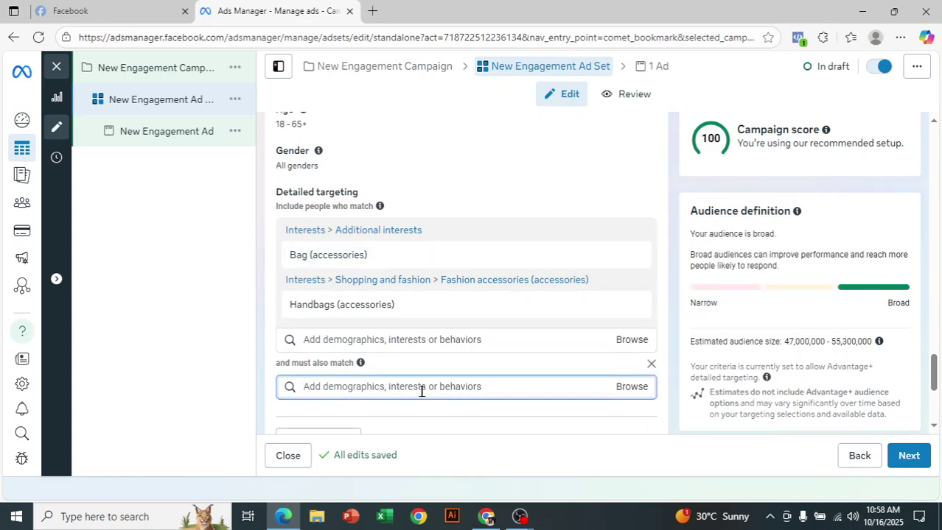
{"action": "type", "text": "hand"}
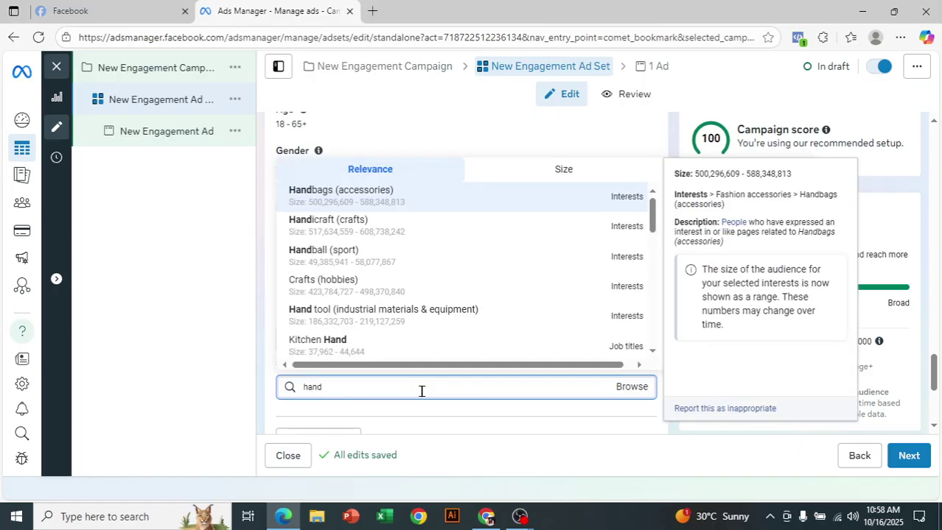
{"action": "left_click", "coordinate": [525, 204]}
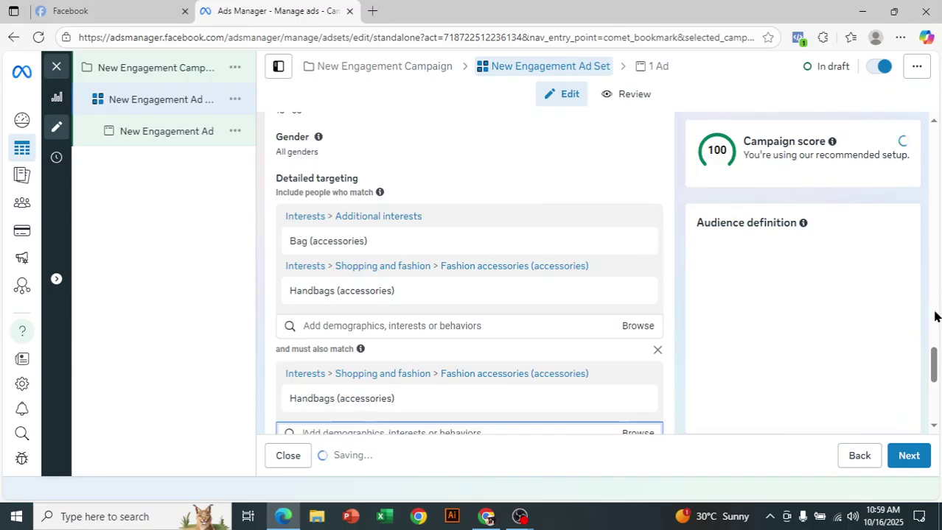
Open the ad set's placements for editing and examine the Advantage+ and Manual placements descriptions and the estimated daily results
{"action": "left_click_drag", "start_coordinate": [936, 351], "coordinate": [936, 355]}
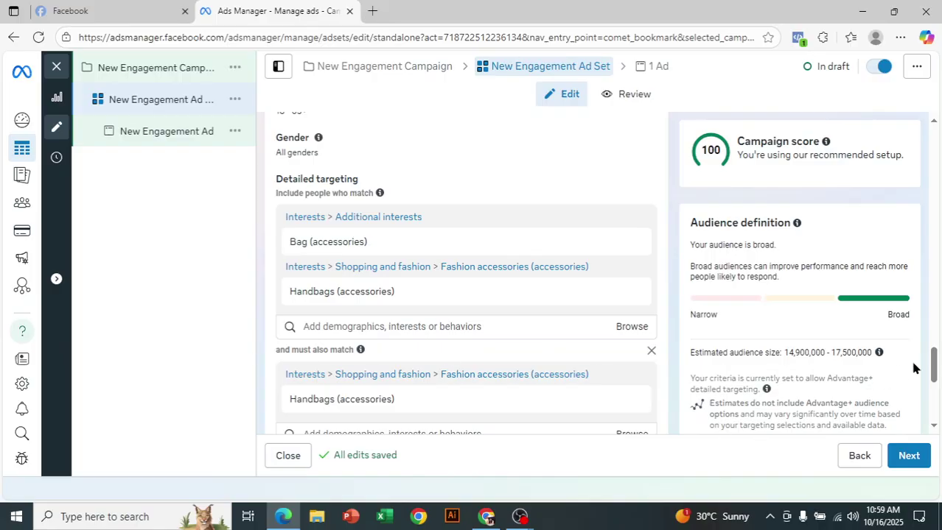
{"action": "left_click_drag", "start_coordinate": [936, 362], "coordinate": [938, 372]}
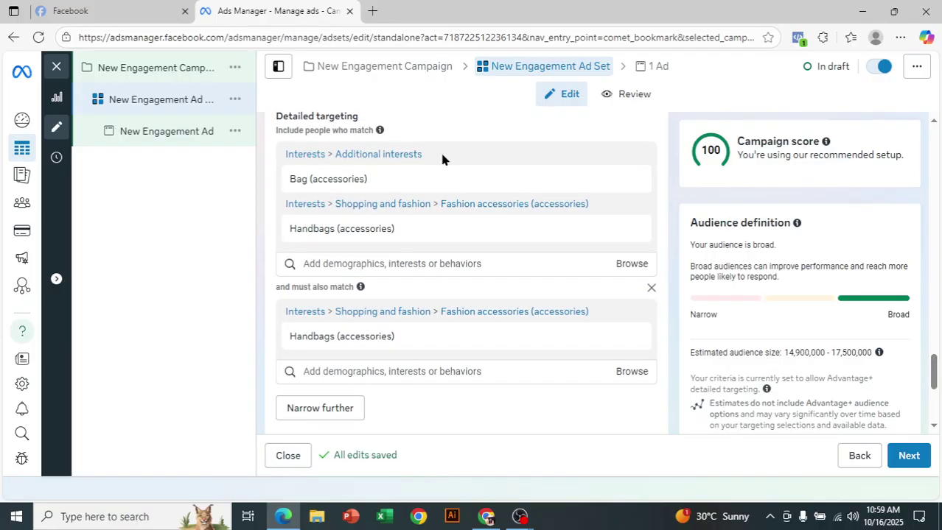
{"action": "mouse_move", "coordinate": [383, 177]}
{"action": "mouse_move", "coordinate": [405, 184]}
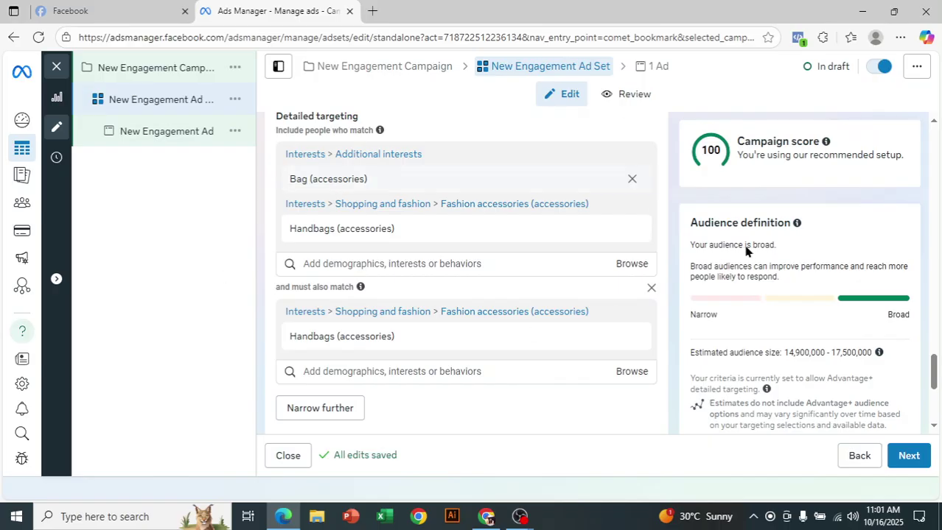
{"action": "left_click_drag", "start_coordinate": [934, 361], "coordinate": [935, 403]}
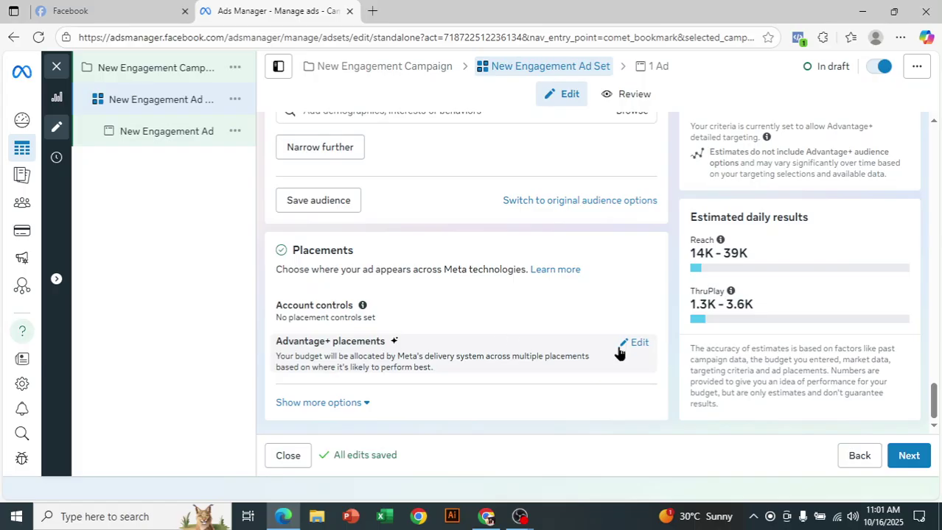
{"action": "left_click", "coordinate": [637, 344]}
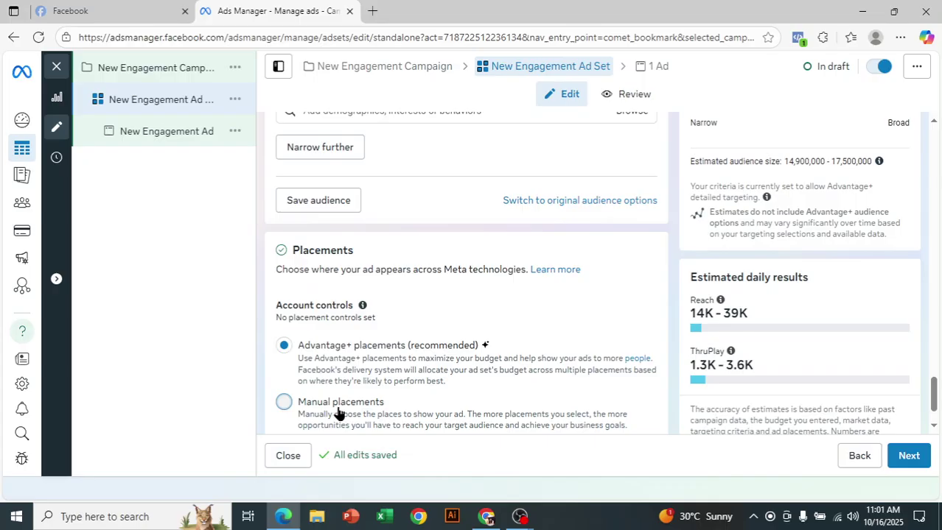
{"action": "left_click_drag", "start_coordinate": [932, 404], "coordinate": [934, 421]}
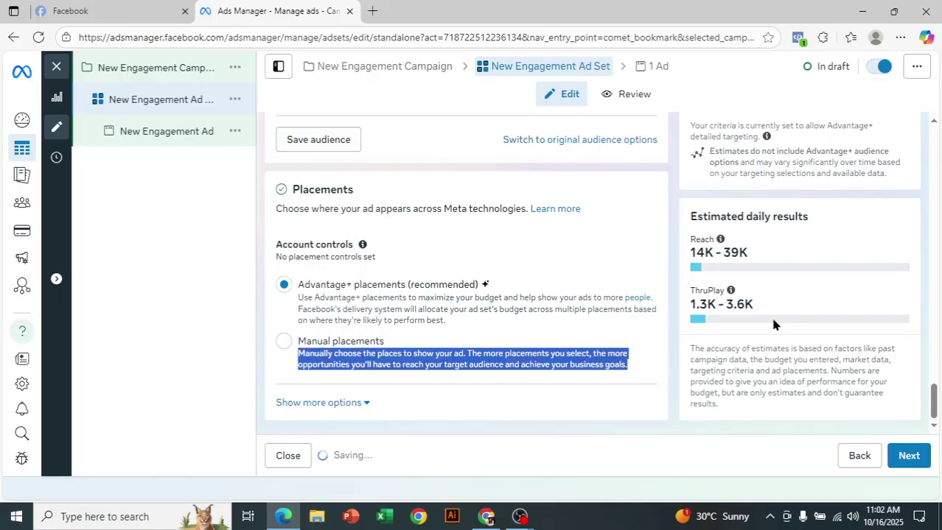
{"action": "left_click", "coordinate": [541, 328]}
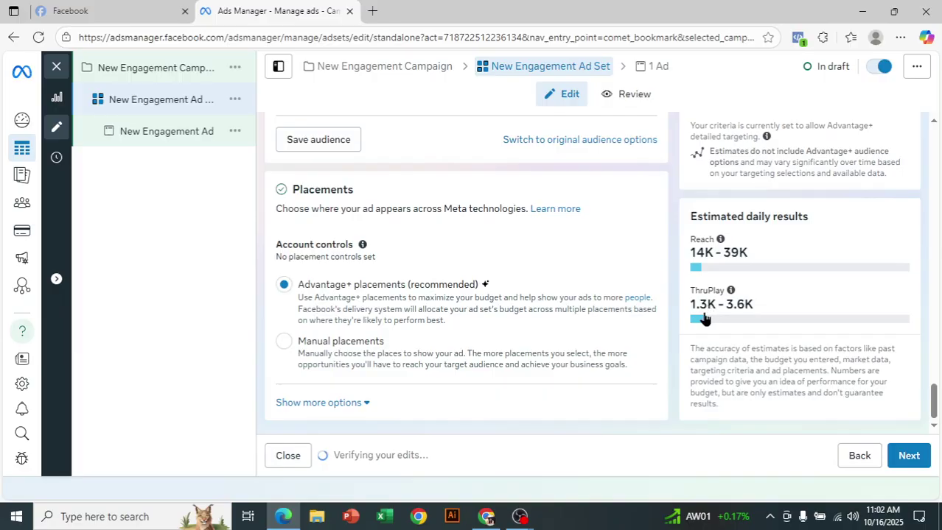
{"action": "mouse_move", "coordinate": [699, 290]}
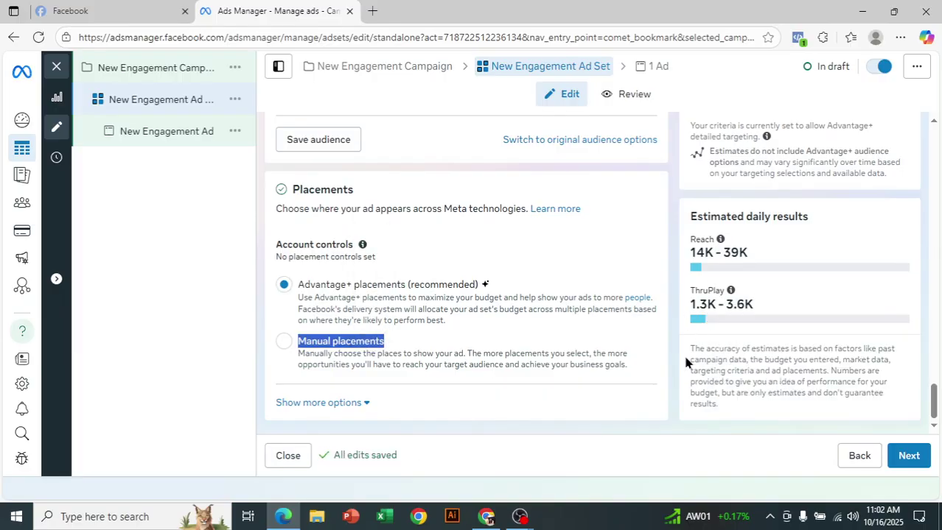
{"action": "left_click", "coordinate": [643, 360]}
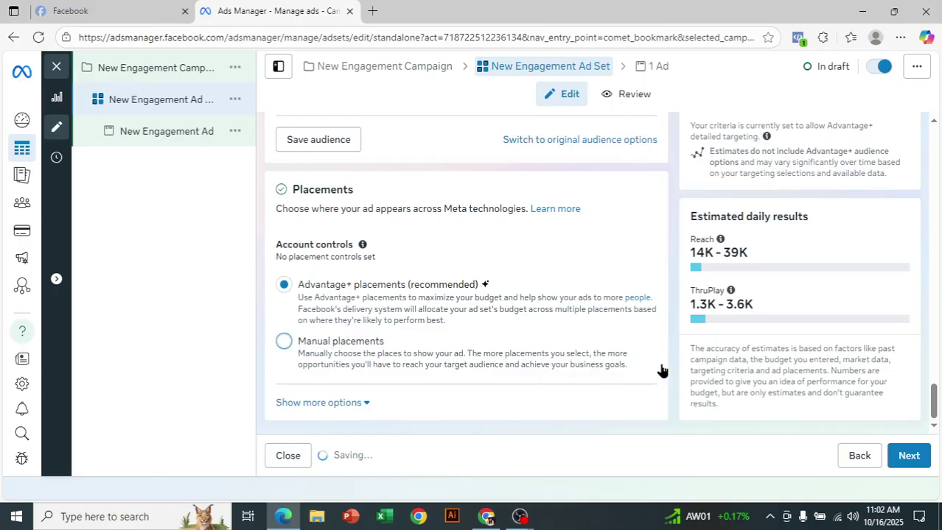
Continue to the ad level and set the ad setup to Use existing post
{"action": "left_click", "coordinate": [900, 457]}
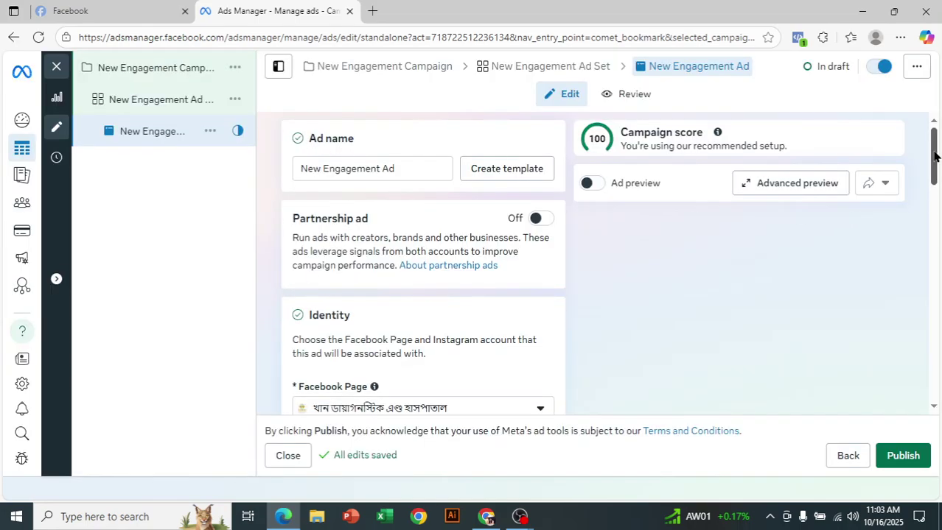
{"action": "left_click_drag", "start_coordinate": [934, 157], "coordinate": [933, 229]}
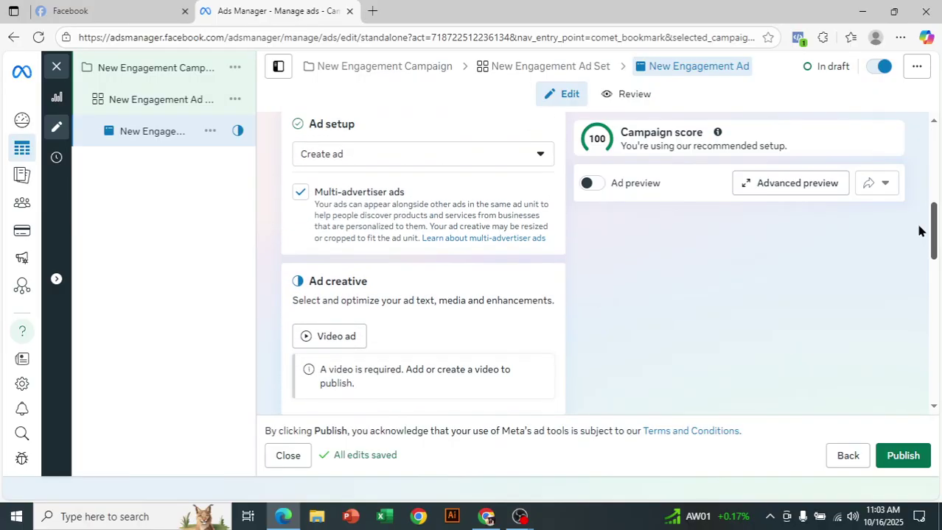
{"action": "left_click", "coordinate": [347, 160]}
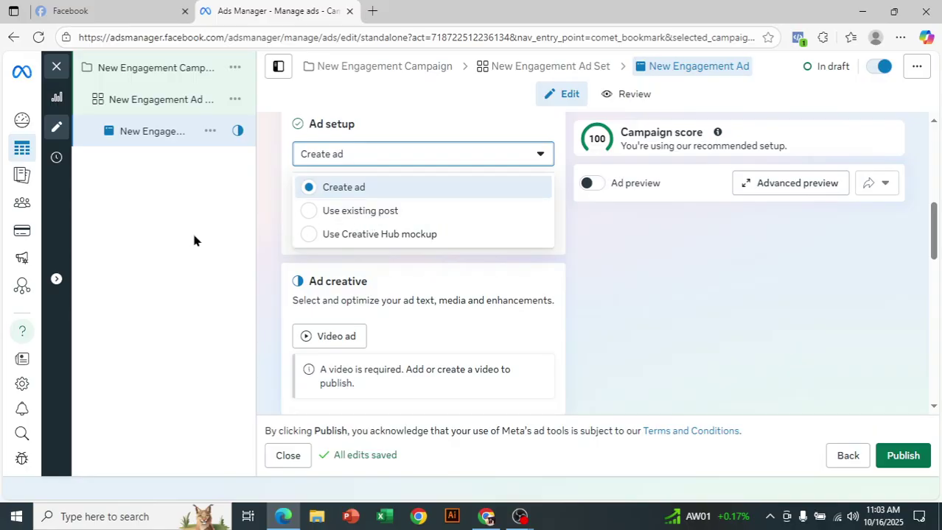
{"action": "left_click", "coordinate": [351, 278]}
{"action": "mouse_move", "coordinate": [934, 235]}
{"action": "left_mouse_down"}
{"action": "mouse_move", "coordinate": [934, 246]}
{"action": "mouse_move", "coordinate": [937, 233]}
{"action": "left_mouse_up"}
{"action": "left_click", "coordinate": [330, 189]}
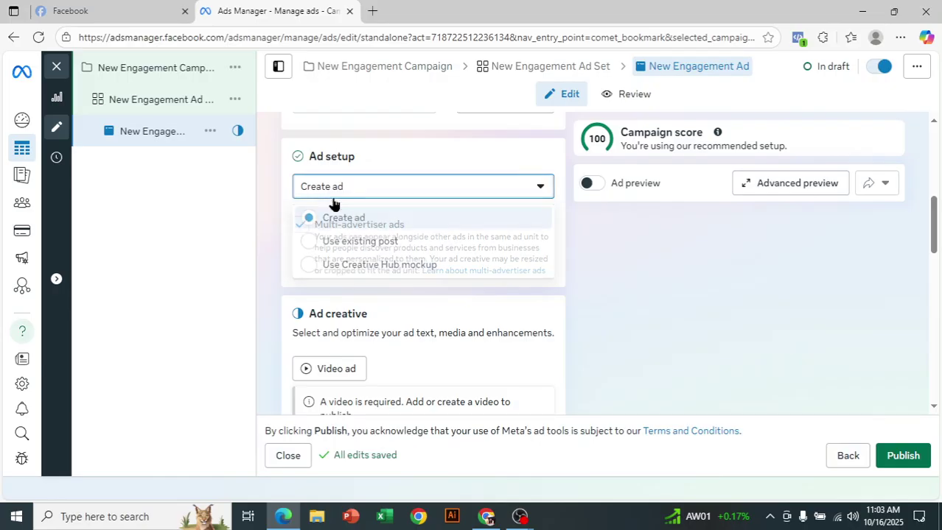
{"action": "left_click", "coordinate": [350, 245]}
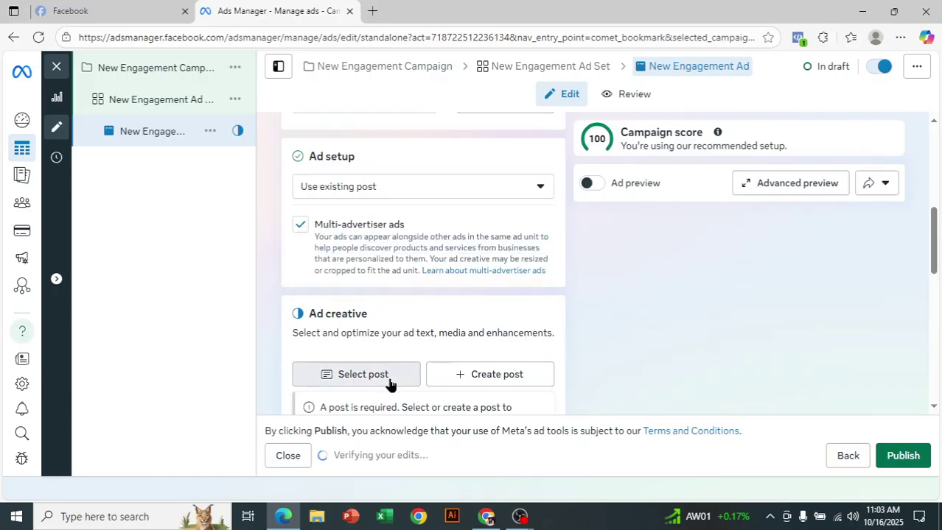
Select the Facebook Reels video post from Sep 23, 2025 with 2 likes as the ad creative
{"action": "left_click", "coordinate": [389, 382]}
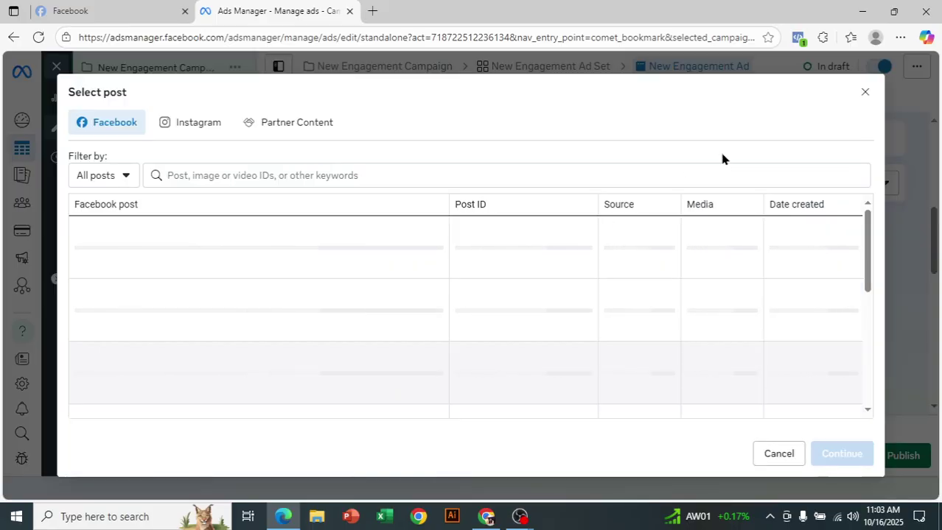
{"action": "left_click_drag", "start_coordinate": [866, 221], "coordinate": [871, 288]}
{"action": "mouse_move", "coordinate": [434, 301]}
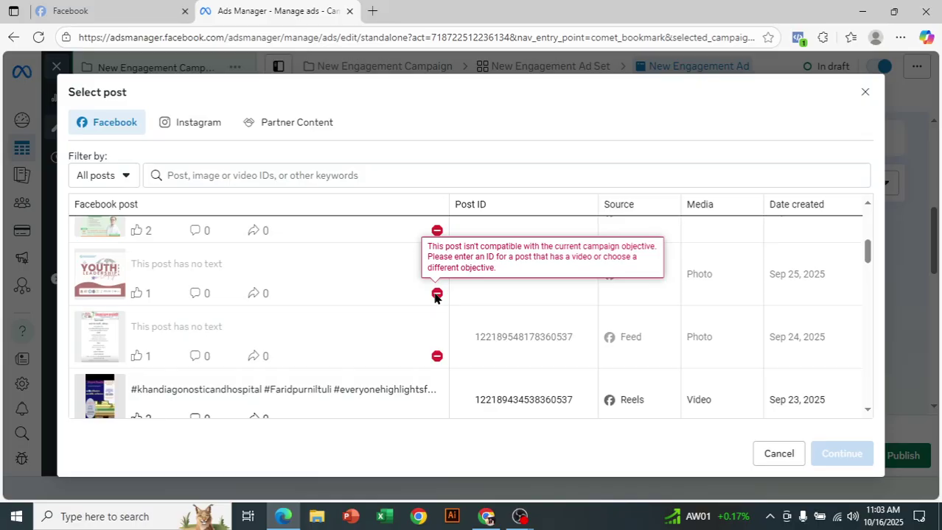
{"action": "left_click_drag", "start_coordinate": [866, 254], "coordinate": [866, 262]}
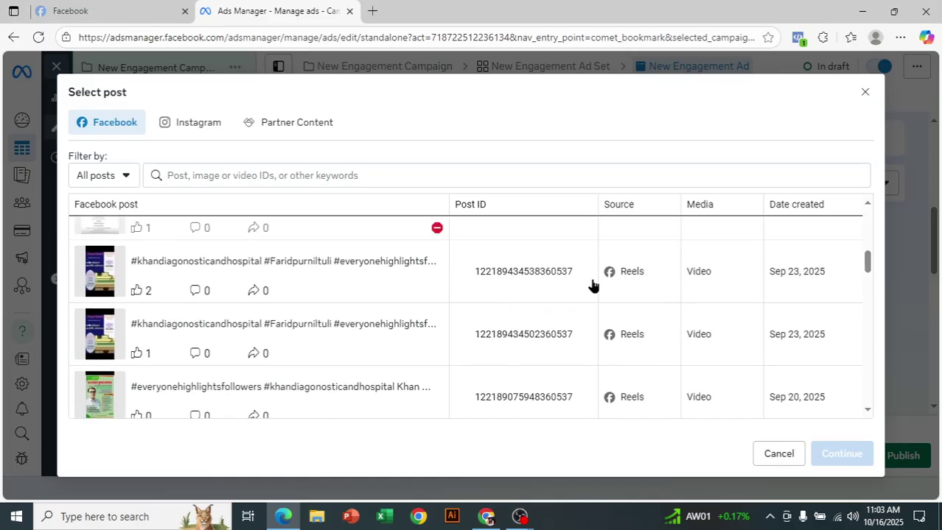
{"action": "left_click", "coordinate": [374, 269]}
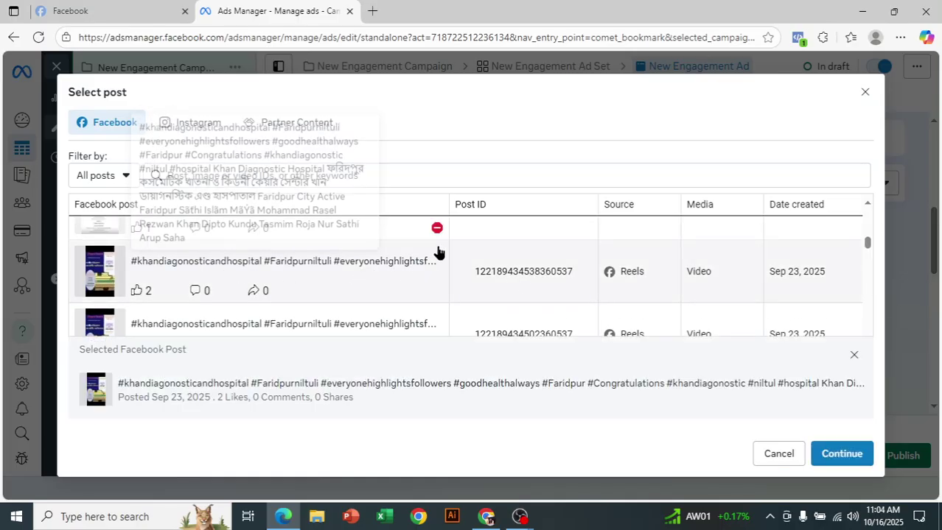
{"action": "left_click", "coordinate": [846, 458]}
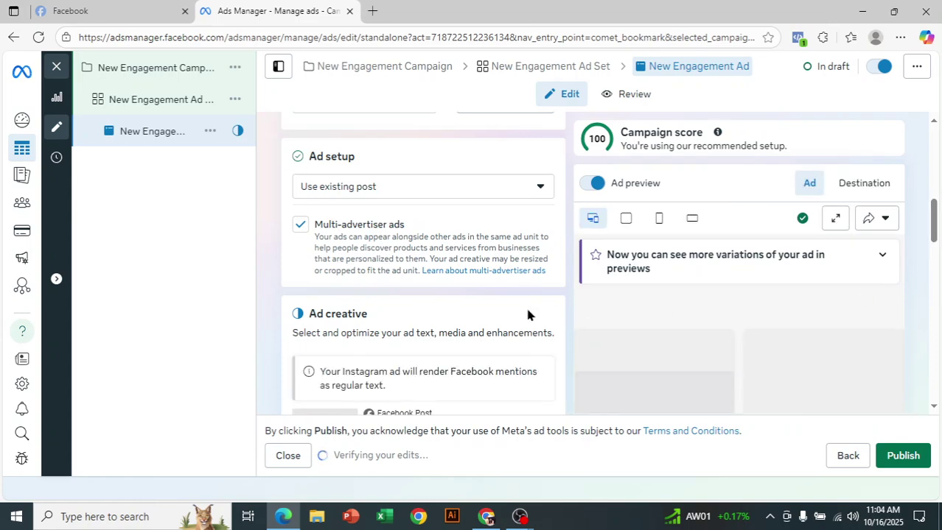
Switch the ad's chat builder to saved templates, using the eid-ul-fitar---10/15/25 template
{"action": "scroll", "coordinate": [536, 316], "scroll_direction": "down", "scroll_amount": 2}
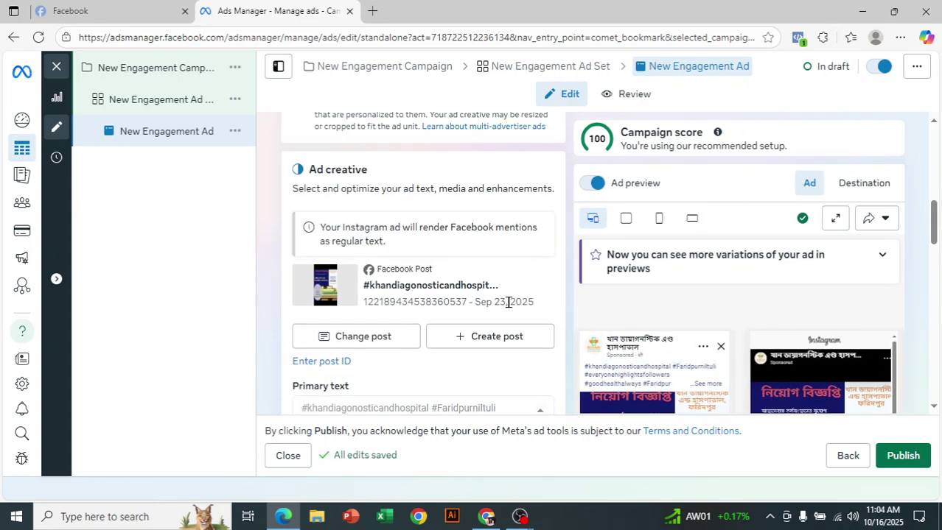
{"action": "left_click_drag", "start_coordinate": [934, 231], "coordinate": [930, 282]}
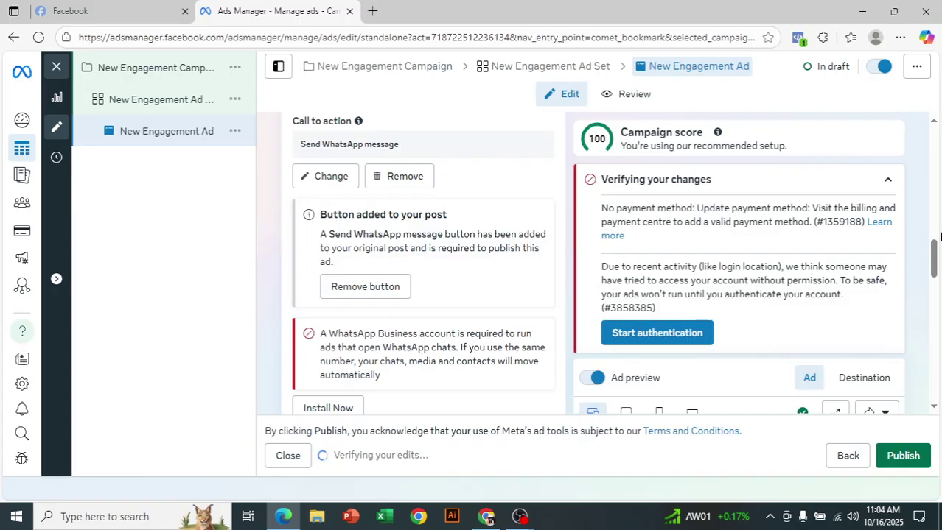
{"action": "left_click_drag", "start_coordinate": [933, 250], "coordinate": [921, 320]}
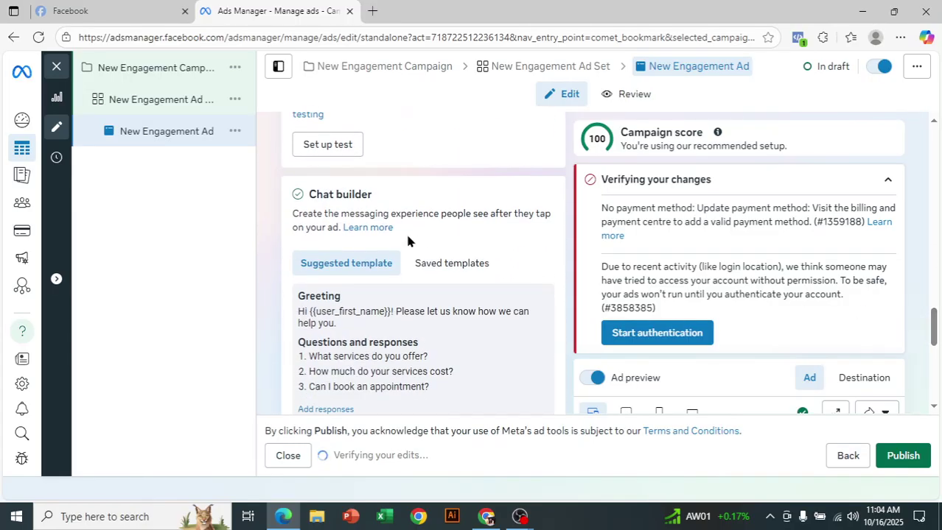
{"action": "left_click", "coordinate": [453, 265]}
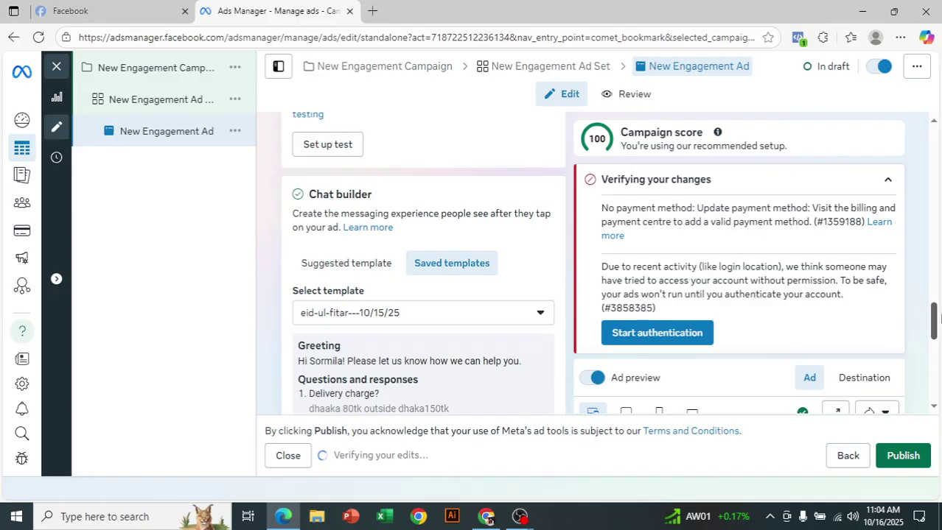
Examine the ad's tracking settings and its Facebook and Instagram previews, and return to the New Engagement Ad Set settings
{"action": "left_click_drag", "start_coordinate": [933, 321], "coordinate": [933, 380]}
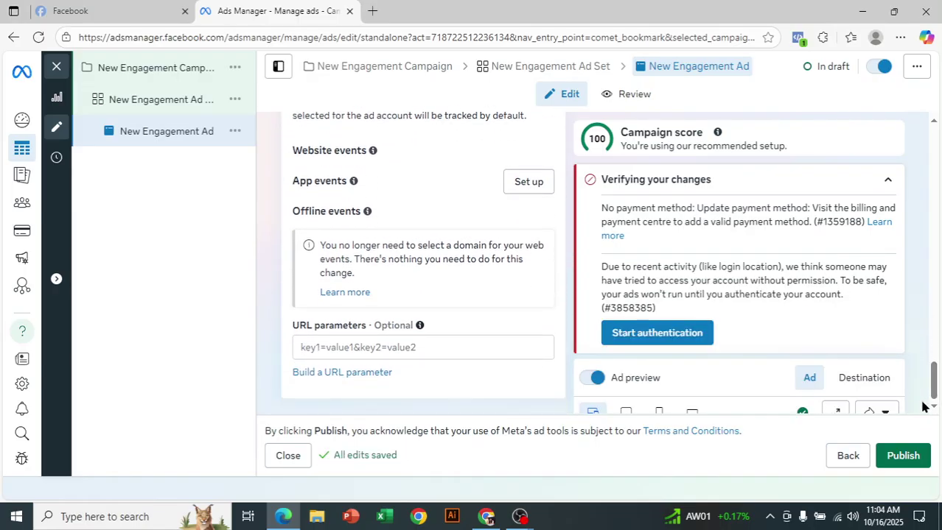
{"action": "scroll", "coordinate": [912, 232], "scroll_direction": "down", "scroll_amount": 4}
{"action": "scroll", "coordinate": [912, 232], "scroll_direction": "down", "scroll_amount": 3}
{"action": "scroll", "coordinate": [914, 217], "scroll_direction": "up", "scroll_amount": 2}
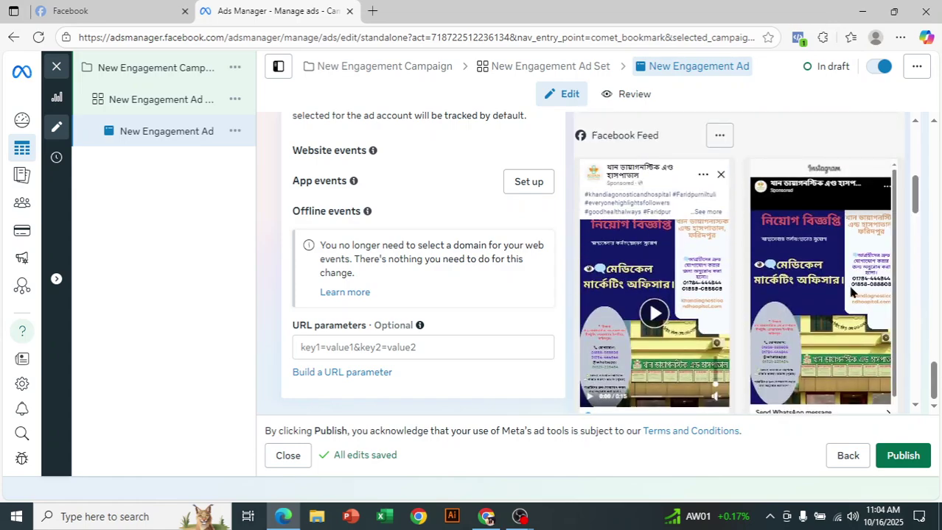
{"action": "scroll", "coordinate": [914, 190], "scroll_direction": "down", "scroll_amount": 2}
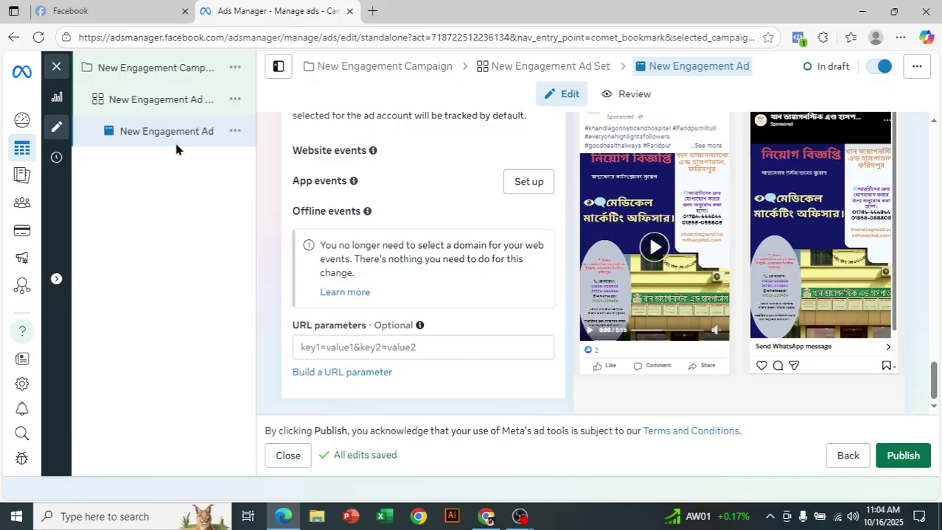
{"action": "mouse_move", "coordinate": [402, 179]}
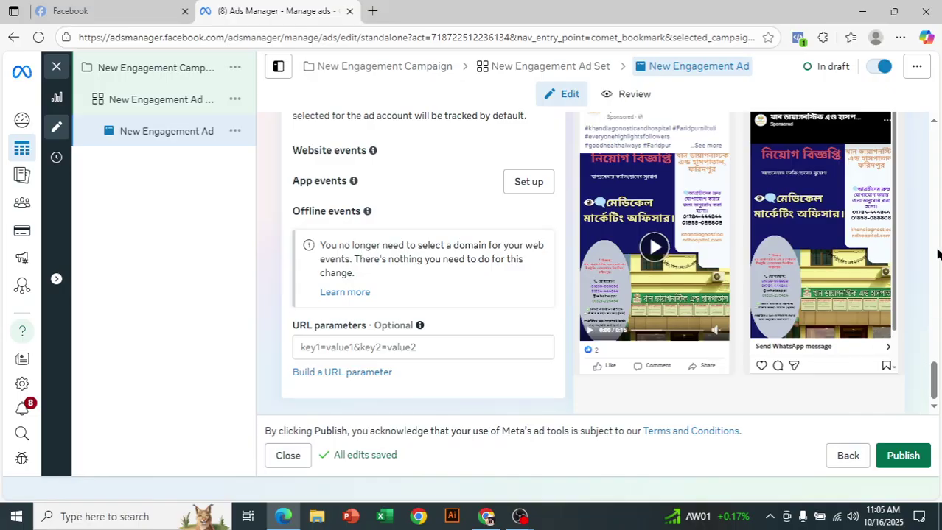
{"action": "left_click_drag", "start_coordinate": [912, 213], "coordinate": [934, 221]}
{"action": "left_click", "coordinate": [173, 100]}
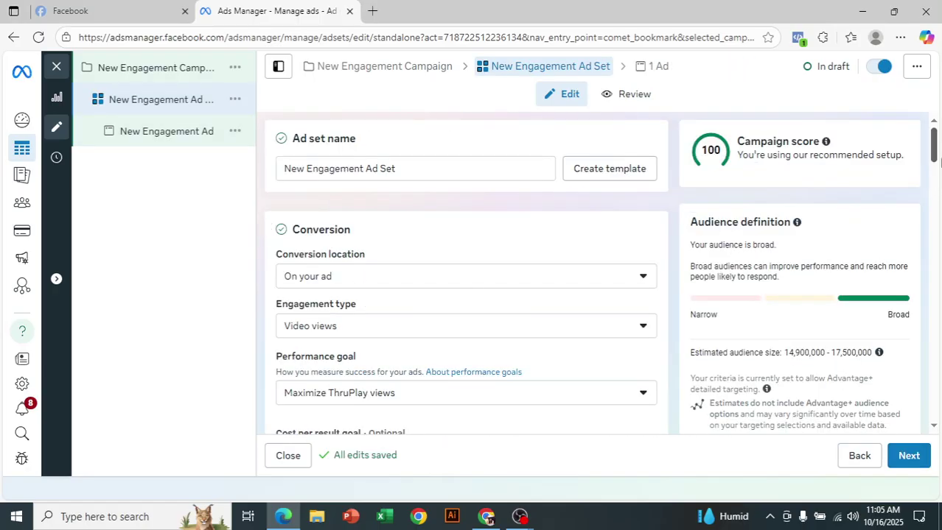
{"action": "scroll", "coordinate": [935, 162], "scroll_direction": "down", "scroll_amount": 2}
{"action": "left_click_drag", "start_coordinate": [935, 162], "coordinate": [936, 403]}
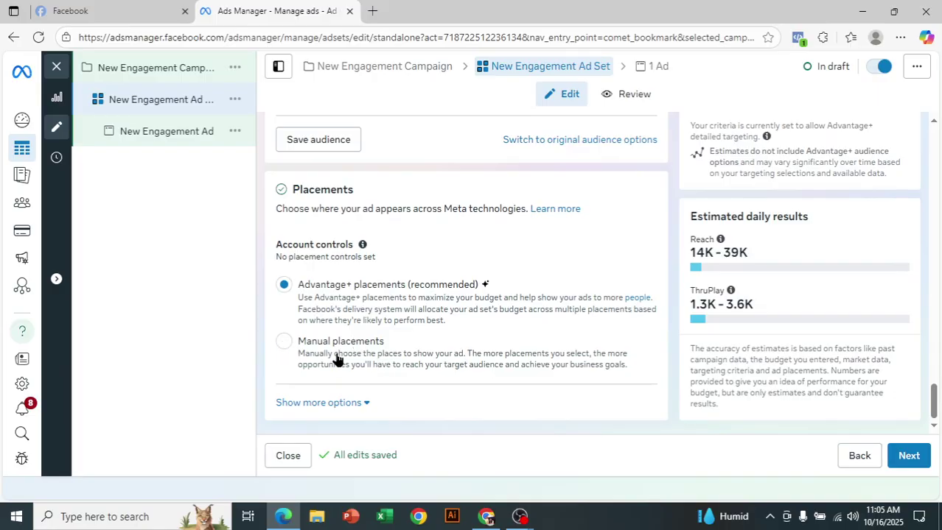
{"action": "left_click_drag", "start_coordinate": [934, 407], "coordinate": [934, 269]}
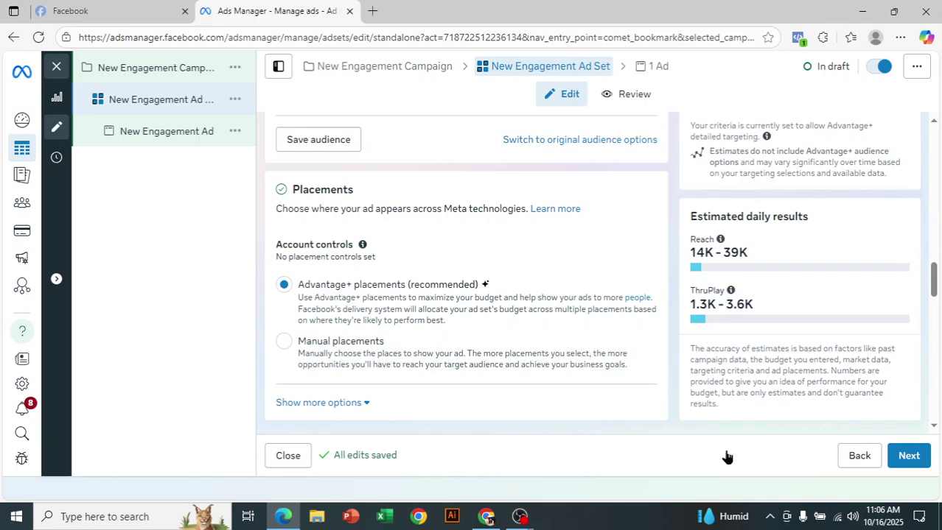
{"action": "left_click", "coordinate": [519, 517]}
{"action": "left_click", "coordinate": [574, 464]}
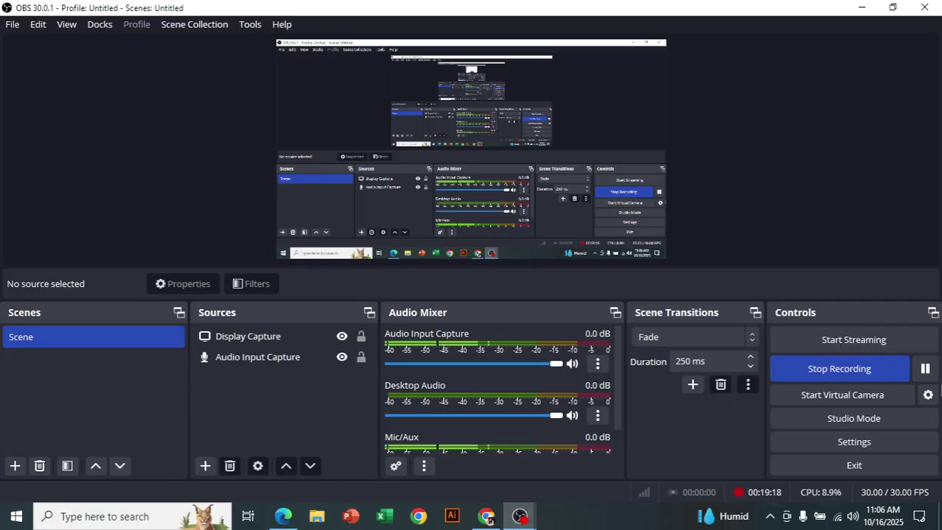
{"action": "left_click", "coordinate": [924, 368]}
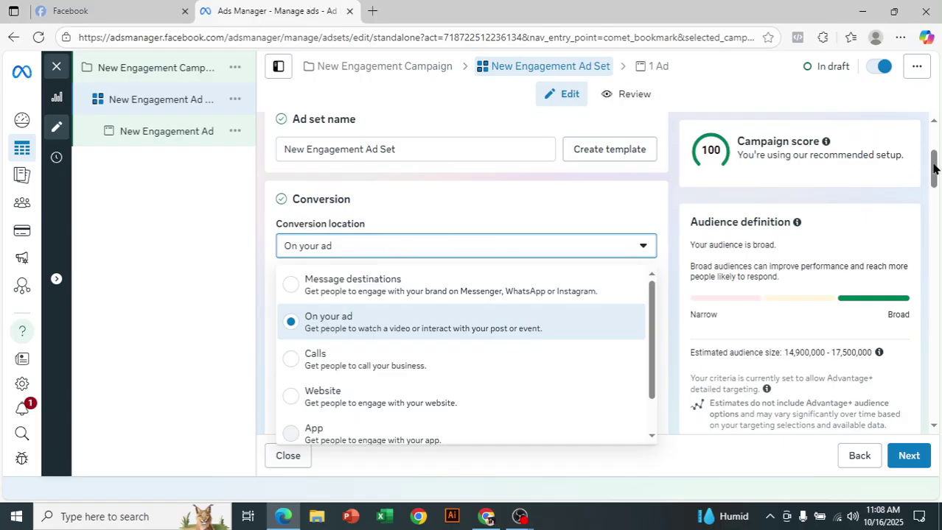
Set the ad set's conversion location to Facebook Page
{"action": "scroll", "coordinate": [933, 169], "scroll_direction": "down", "scroll_amount": 3}
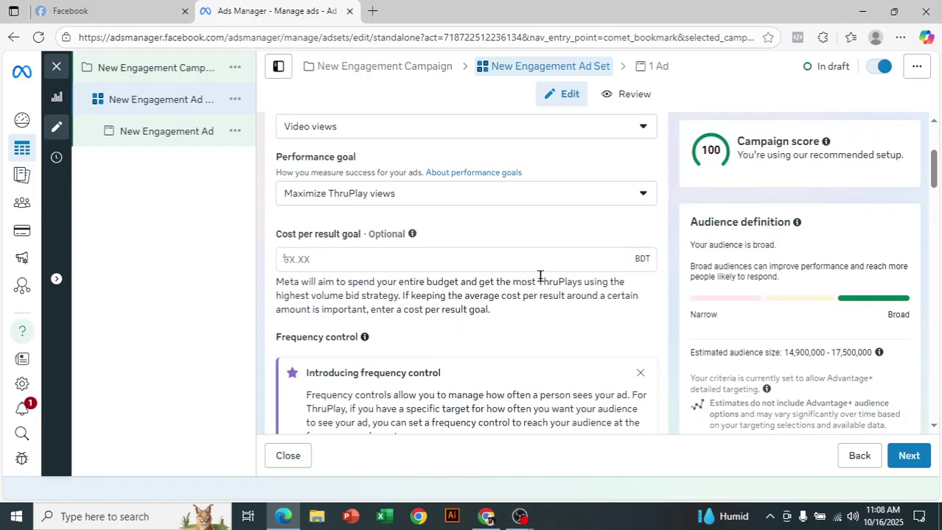
{"action": "scroll", "coordinate": [600, 210], "scroll_direction": "up", "scroll_amount": 2}
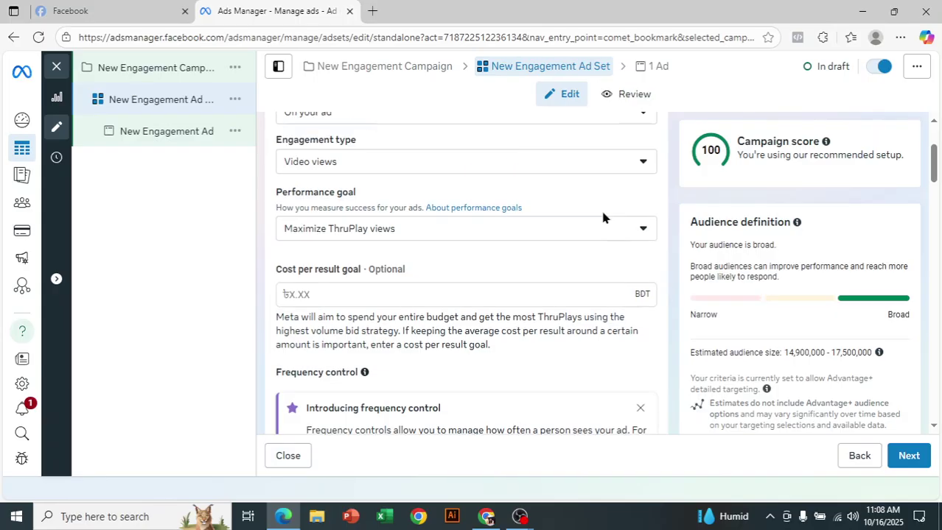
{"action": "left_click", "coordinate": [545, 221]}
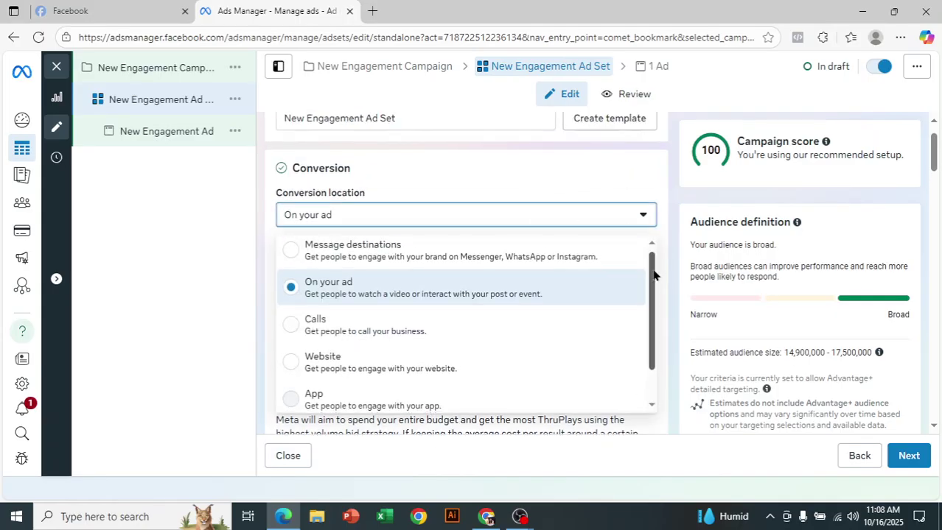
{"action": "left_click_drag", "start_coordinate": [652, 272], "coordinate": [650, 317]}
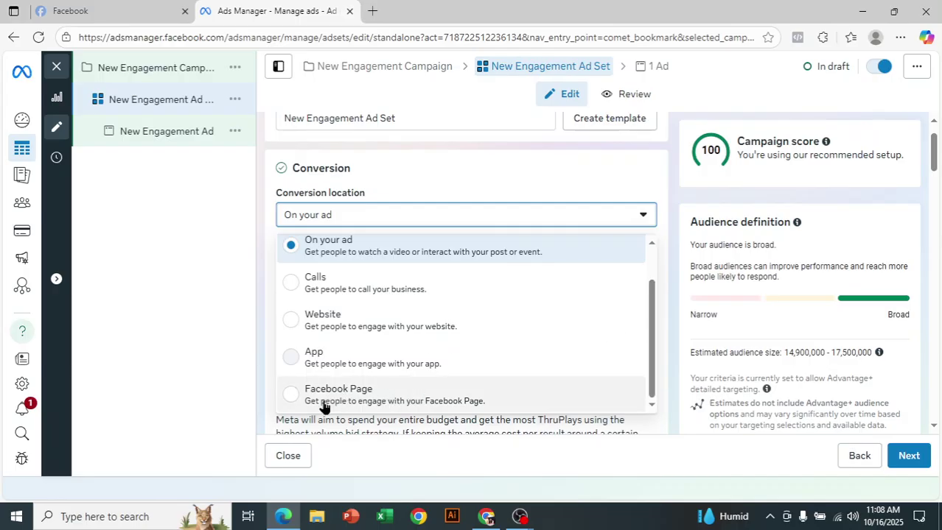
{"action": "scroll", "coordinate": [651, 389], "scroll_direction": "up", "scroll_amount": 1}
{"action": "scroll", "coordinate": [652, 395], "scroll_direction": "down", "scroll_amount": 1}
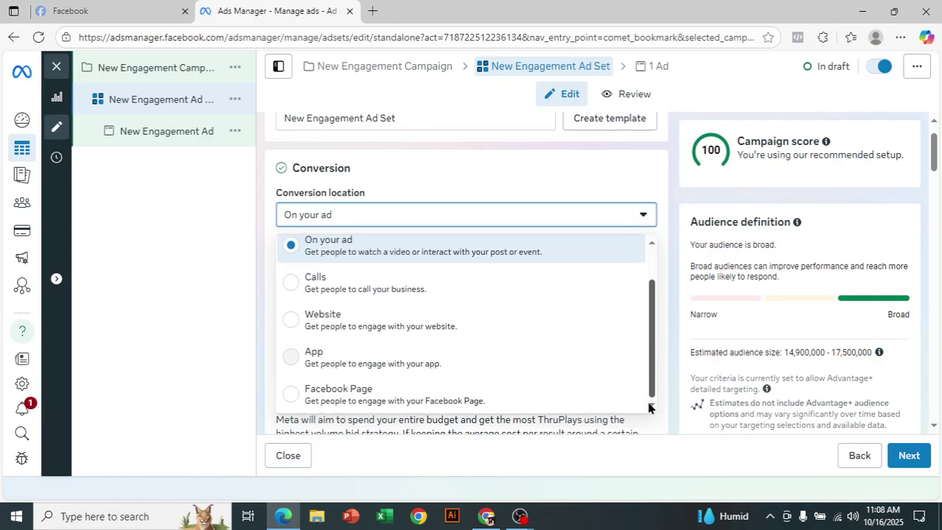
{"action": "left_click", "coordinate": [426, 398]}
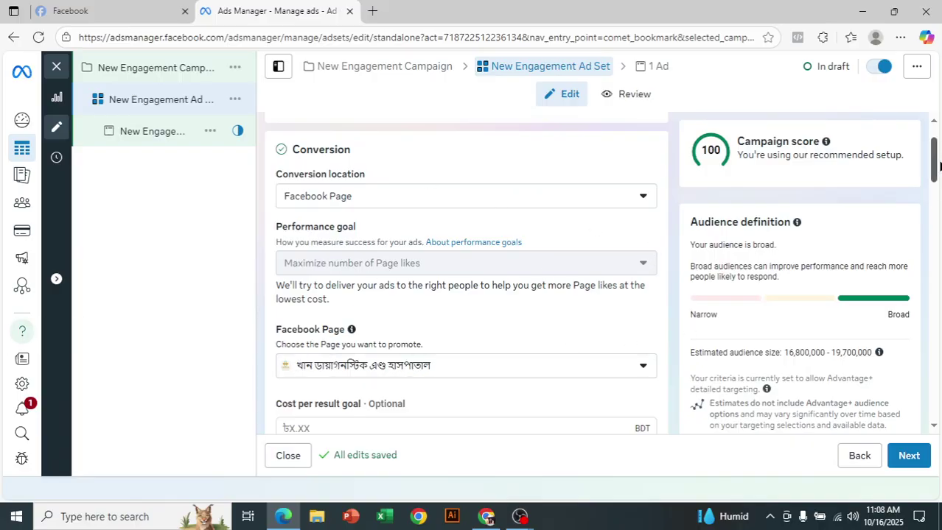
Examine the ad set's audience targeting, placements and estimated daily reach and Page likes
{"action": "left_click_drag", "start_coordinate": [936, 162], "coordinate": [936, 230]}
{"action": "left_click_drag", "start_coordinate": [934, 240], "coordinate": [940, 325]}
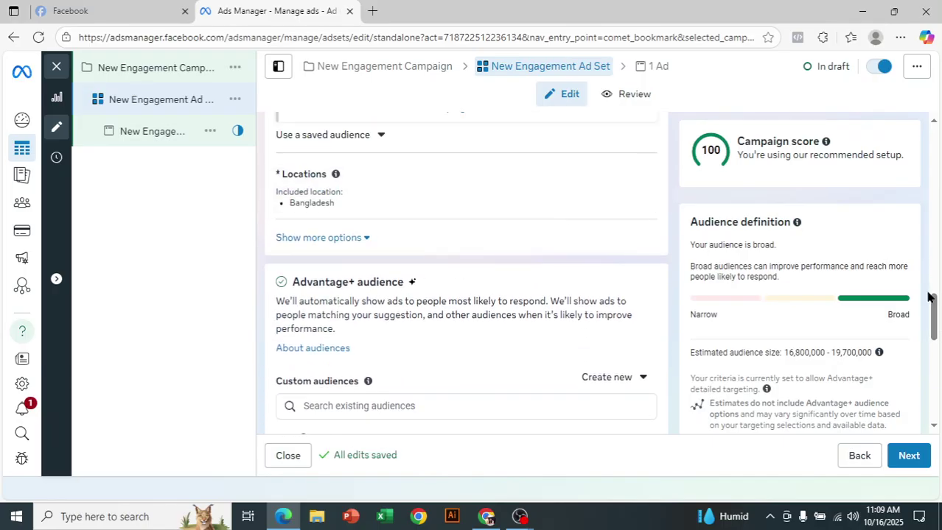
{"action": "scroll", "coordinate": [932, 324], "scroll_direction": "down", "scroll_amount": 3}
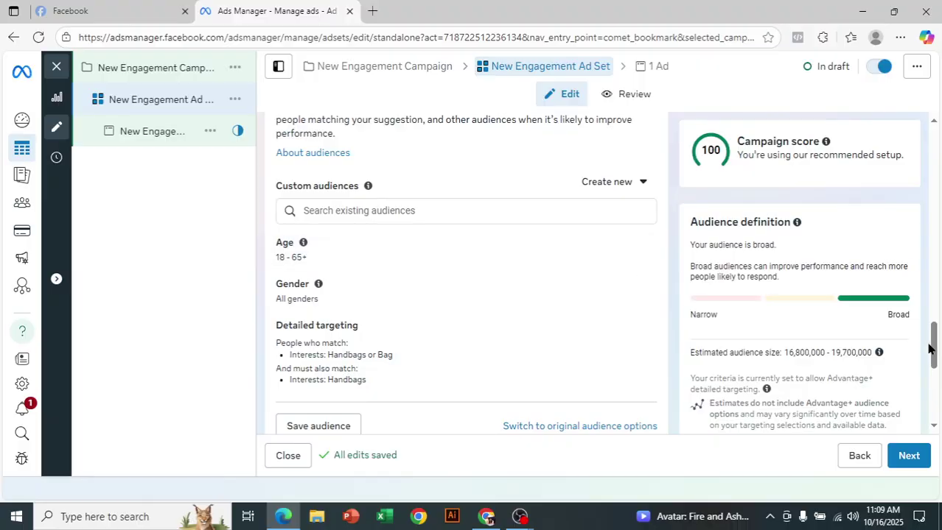
{"action": "left_click_drag", "start_coordinate": [932, 350], "coordinate": [930, 355]}
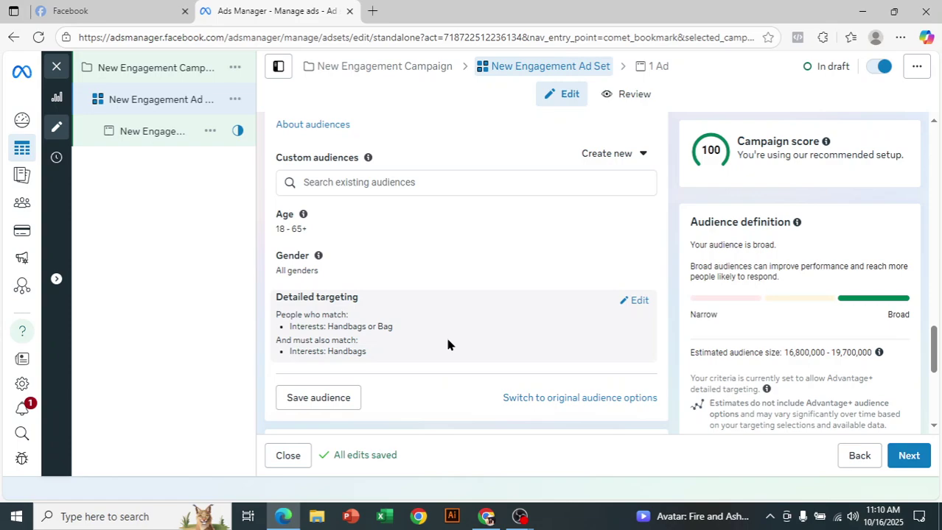
{"action": "left_click_drag", "start_coordinate": [934, 350], "coordinate": [934, 391]}
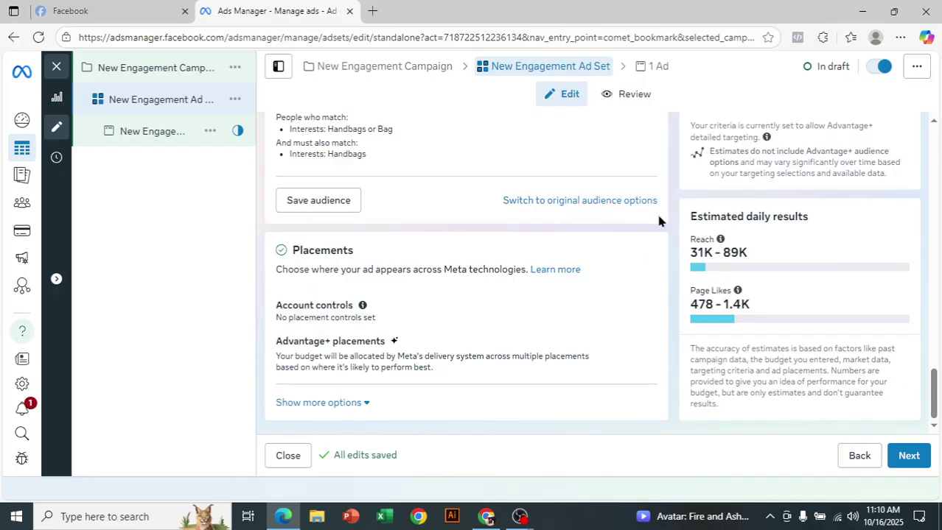
{"action": "left_click_drag", "start_coordinate": [688, 290], "coordinate": [737, 316]}
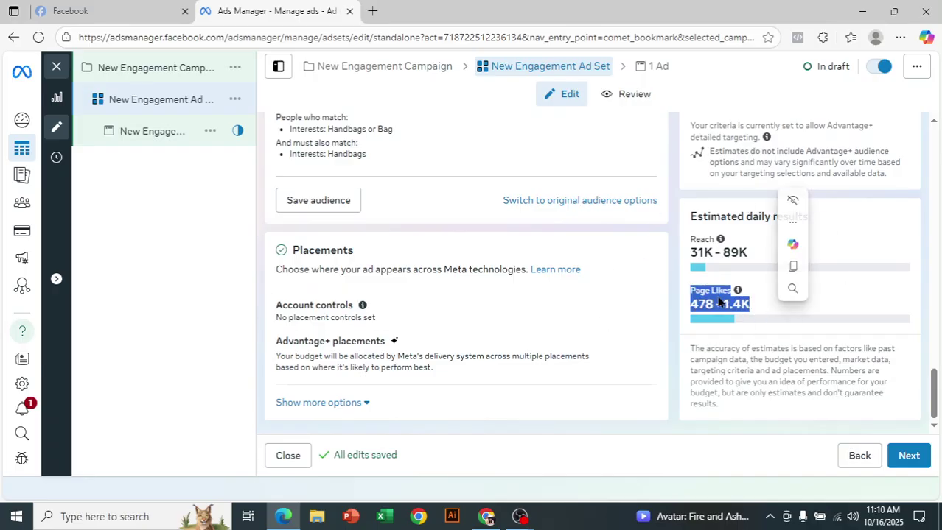
{"action": "left_click", "coordinate": [711, 302]}
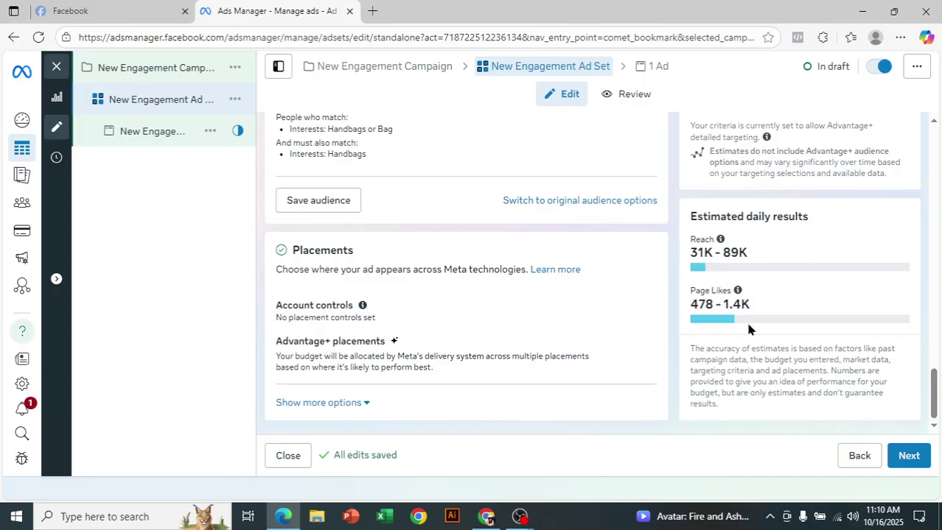
{"action": "left_click_drag", "start_coordinate": [718, 405], "coordinate": [770, 258]}
{"action": "left_click", "coordinate": [769, 258]}
{"action": "left_click_drag", "start_coordinate": [683, 304], "coordinate": [750, 332]}
{"action": "left_click", "coordinate": [731, 308]}
Continue to the ad level and set up an image ad creative with the 960 × 664 account image
{"action": "left_click", "coordinate": [914, 460]}
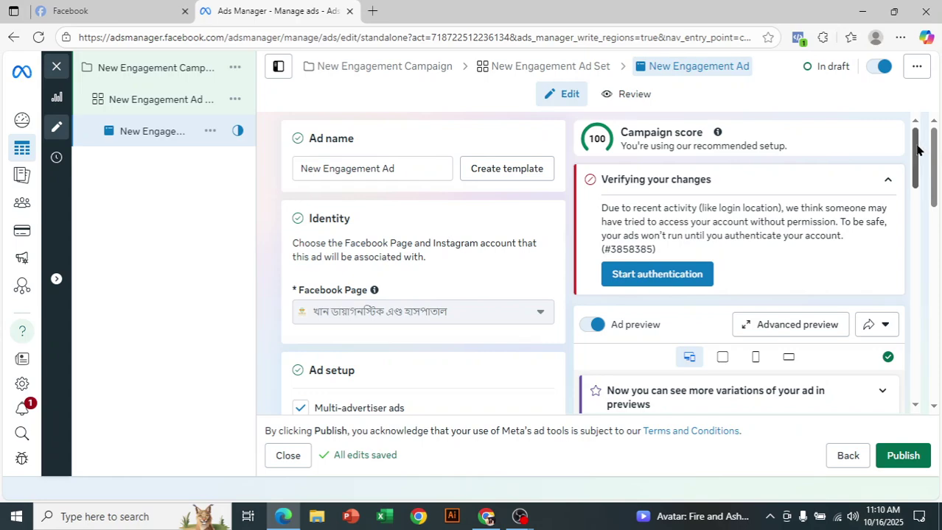
{"action": "left_click_drag", "start_coordinate": [918, 154], "coordinate": [937, 254]}
{"action": "scroll", "coordinate": [937, 254], "scroll_direction": "down", "scroll_amount": 3}
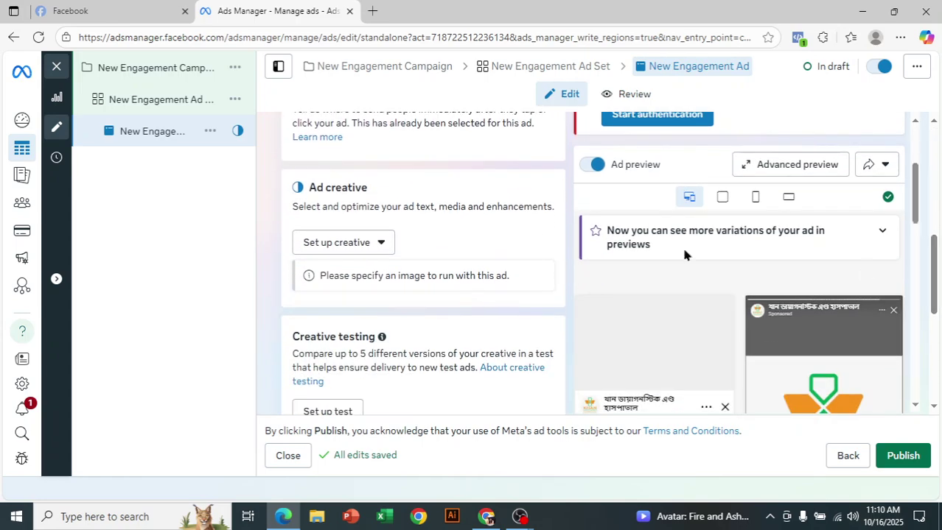
{"action": "left_click", "coordinate": [380, 242]}
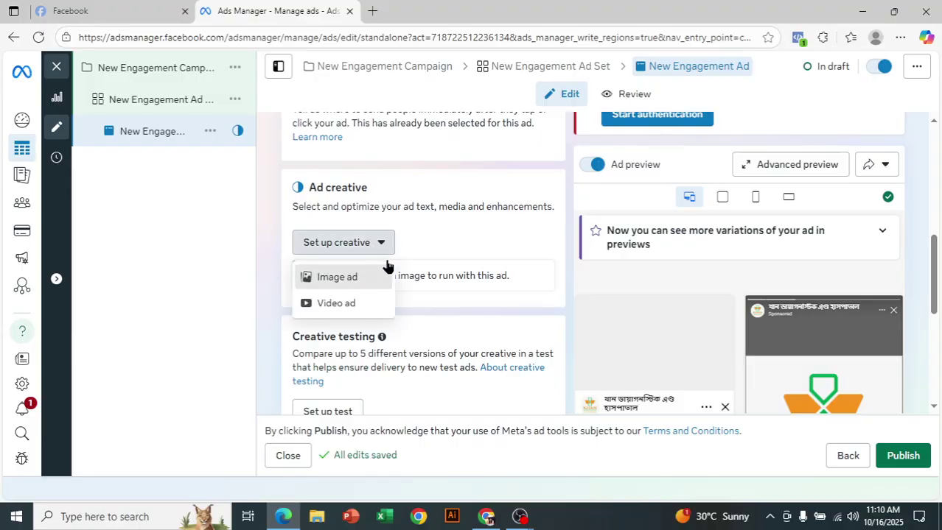
{"action": "left_click", "coordinate": [387, 269]}
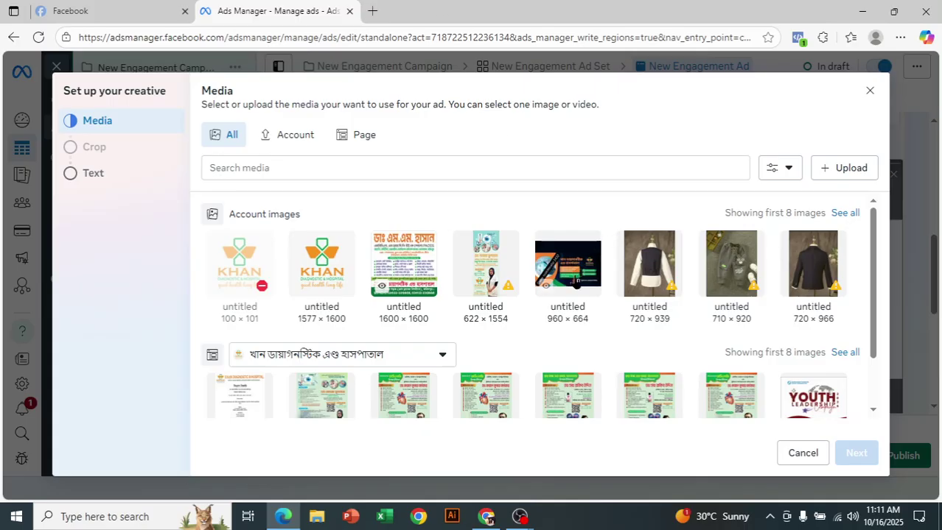
{"action": "left_click", "coordinate": [577, 281]}
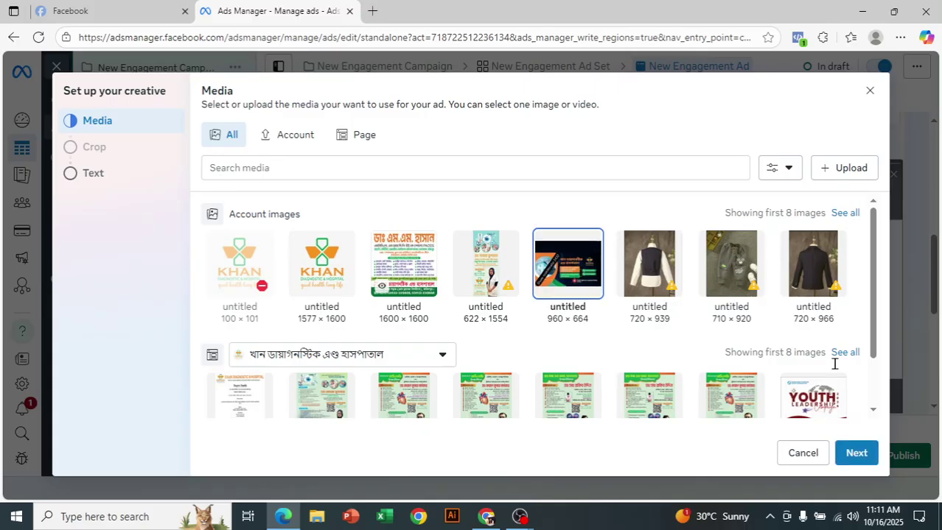
{"action": "left_click", "coordinate": [865, 457]}
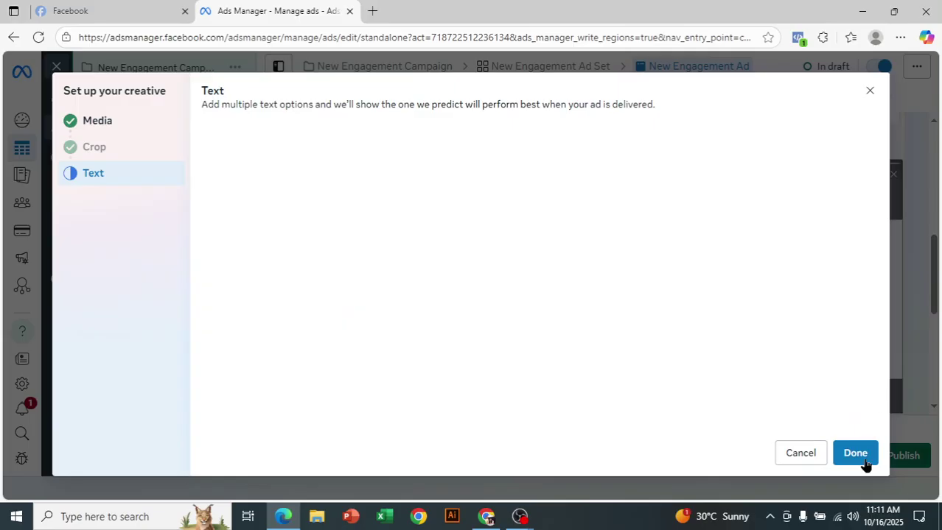
{"action": "left_click", "coordinate": [840, 453]}
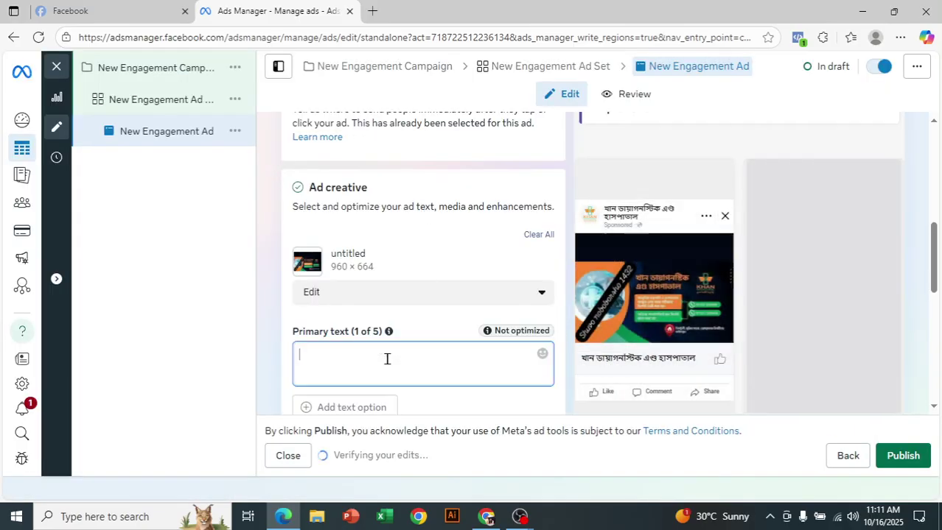
Enter a row of f's as placeholder primary text and check it in the ad previews
{"action": "left_click", "coordinate": [387, 359]}
{"action": "type", "text": "fffffffffff"}
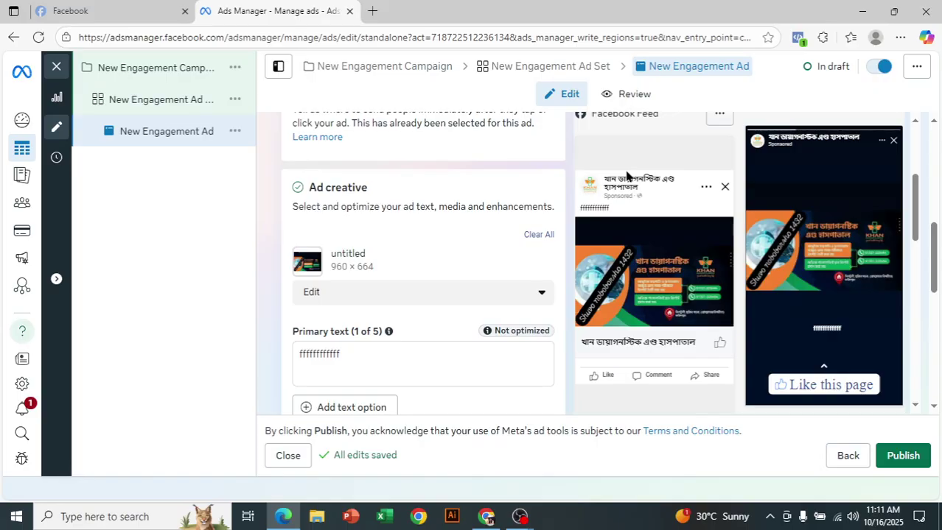
{"action": "scroll", "coordinate": [663, 221], "scroll_direction": "down", "scroll_amount": 1}
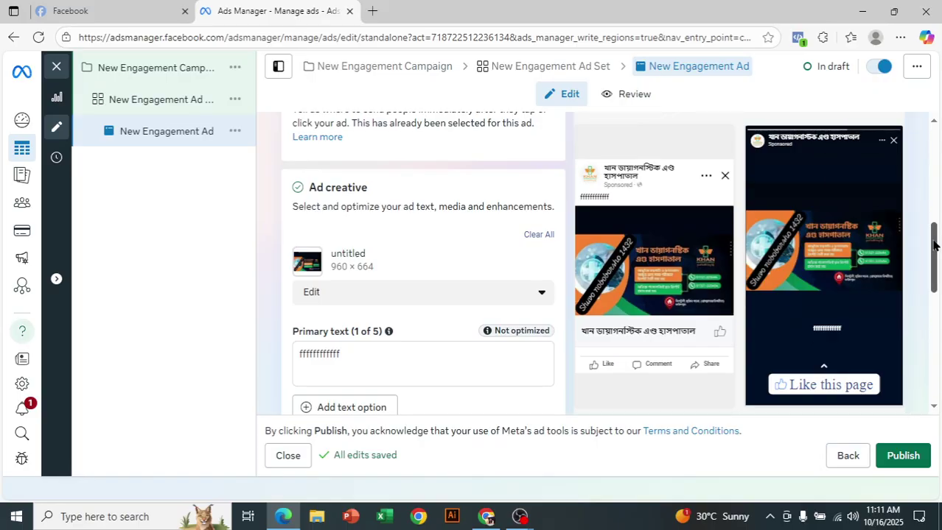
{"action": "mouse_move", "coordinate": [932, 251]}
{"action": "left_mouse_down"}
{"action": "mouse_move", "coordinate": [937, 358]}
{"action": "mouse_move", "coordinate": [933, 244]}
{"action": "left_mouse_up"}
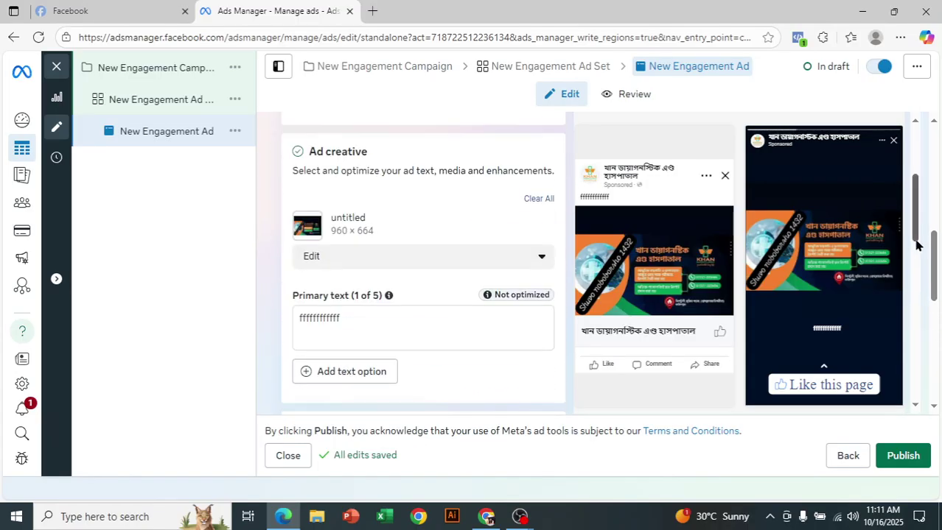
{"action": "scroll", "coordinate": [917, 235], "scroll_direction": "down", "scroll_amount": 1}
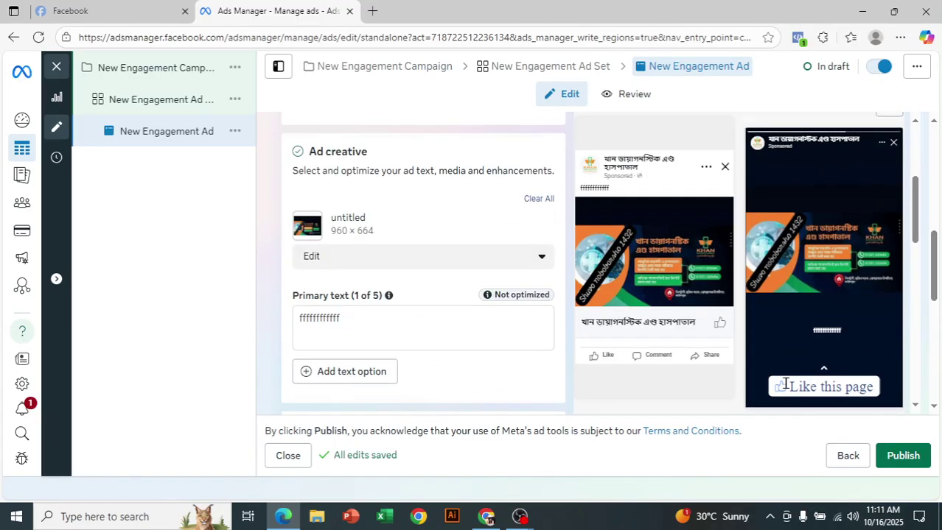
{"action": "scroll", "coordinate": [914, 275], "scroll_direction": "down", "scroll_amount": 5}
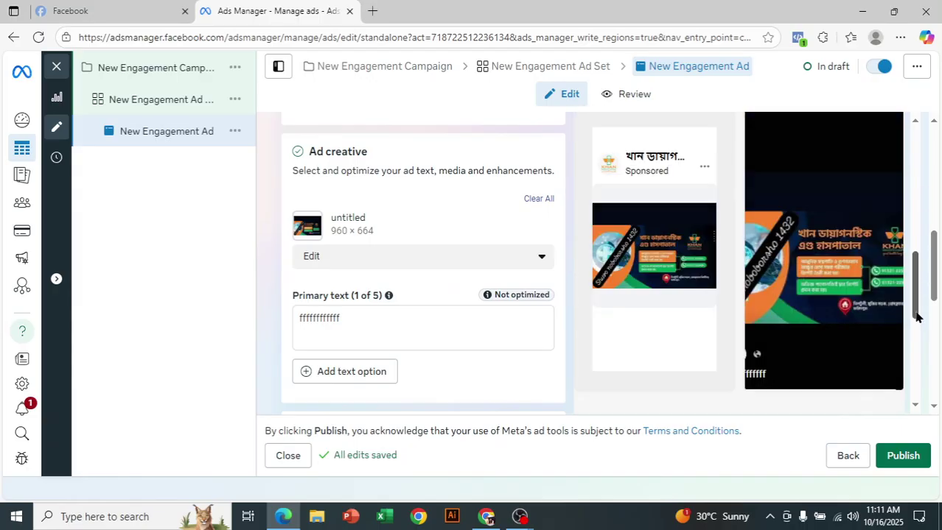
{"action": "left_click_drag", "start_coordinate": [916, 314], "coordinate": [898, 180]}
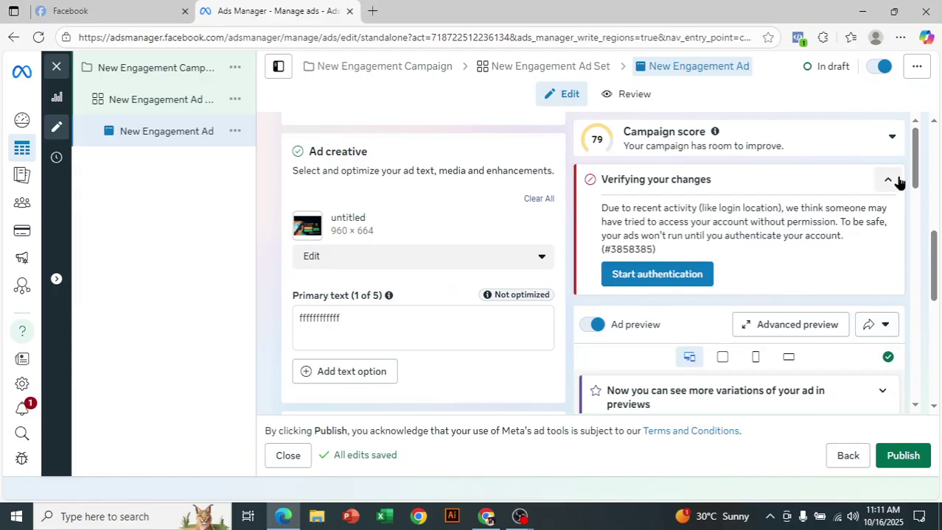
Examine the ad's advanced preview across the Facebook placements, close it, and return to the New Engagement Ad Set settings
{"action": "left_click", "coordinate": [800, 327]}
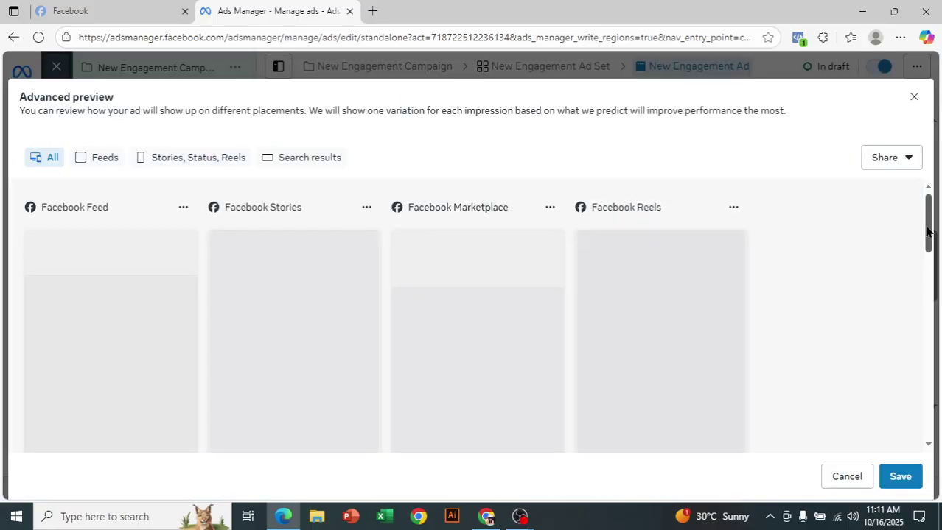
{"action": "left_click_drag", "start_coordinate": [928, 225], "coordinate": [927, 258]}
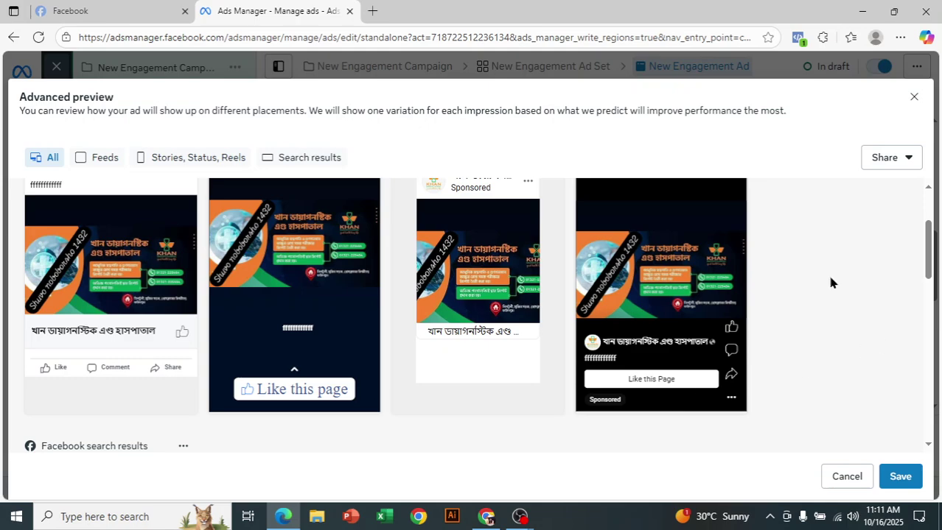
{"action": "left_click_drag", "start_coordinate": [928, 250], "coordinate": [928, 210]}
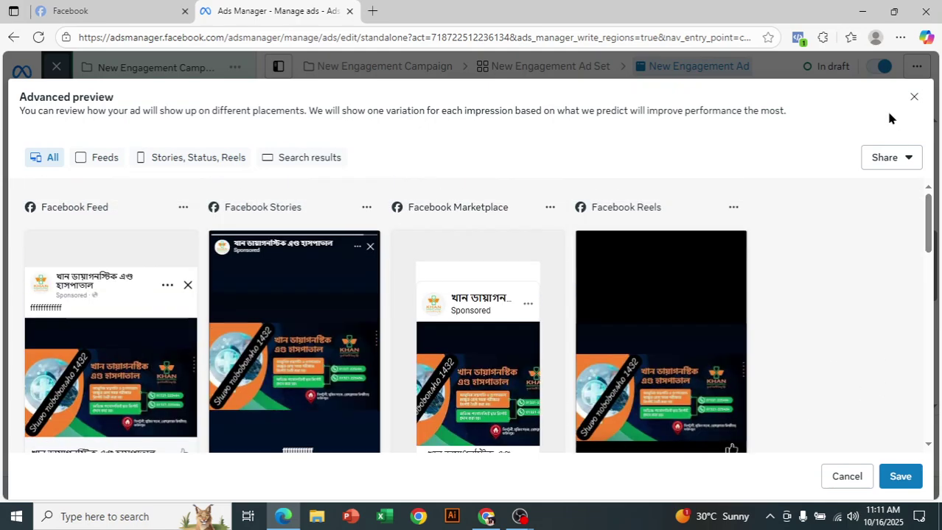
{"action": "left_click", "coordinate": [913, 96]}
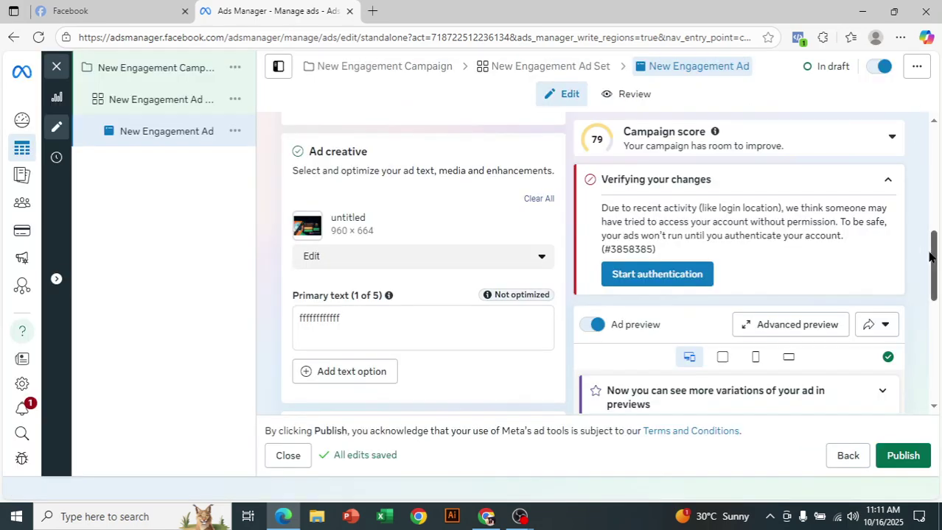
{"action": "left_click_drag", "start_coordinate": [937, 270], "coordinate": [937, 173]}
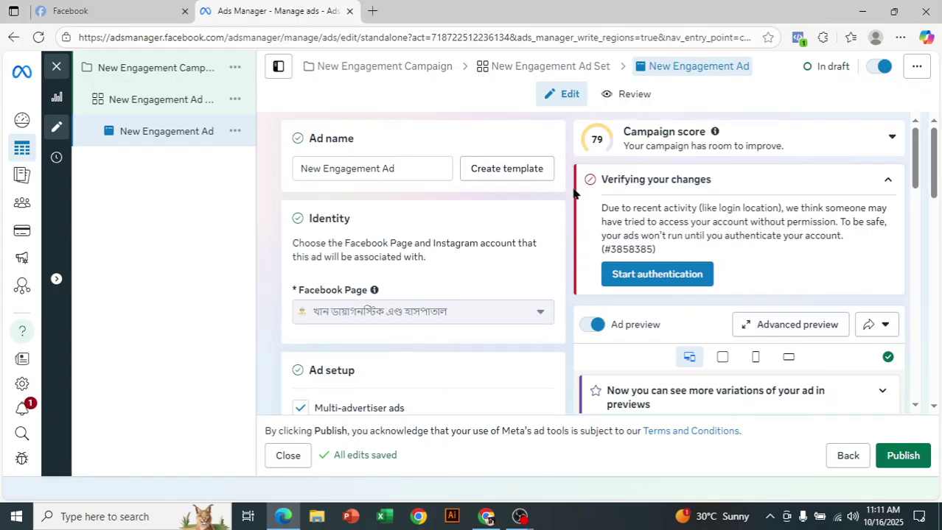
{"action": "left_click", "coordinate": [127, 102]}
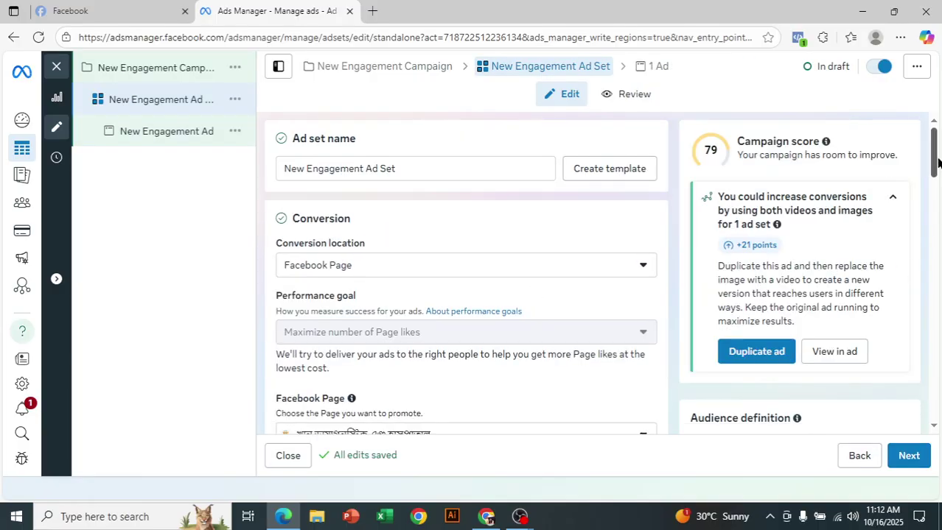
Open the ad set's detailed targeting criteria for editing
{"action": "left_click_drag", "start_coordinate": [935, 168], "coordinate": [931, 266]}
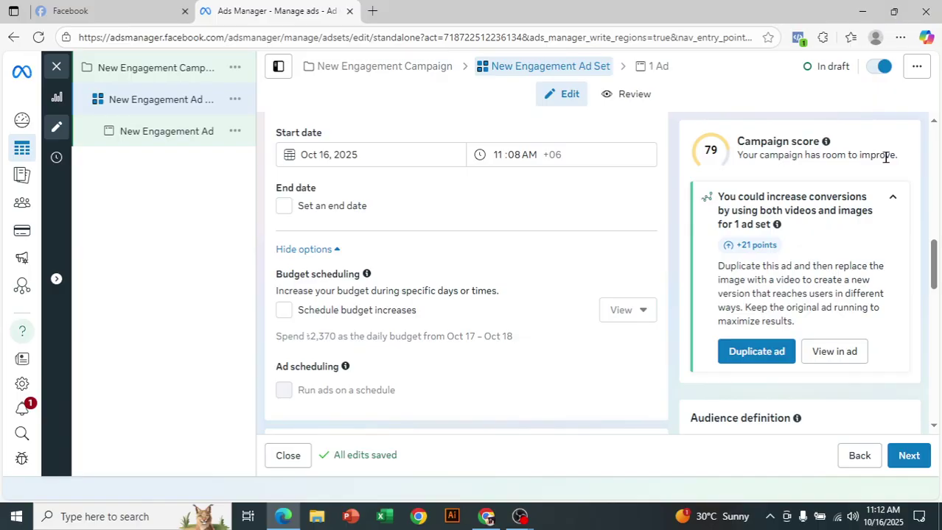
{"action": "left_click_drag", "start_coordinate": [934, 259], "coordinate": [931, 365]}
{"action": "mouse_move", "coordinate": [472, 275]}
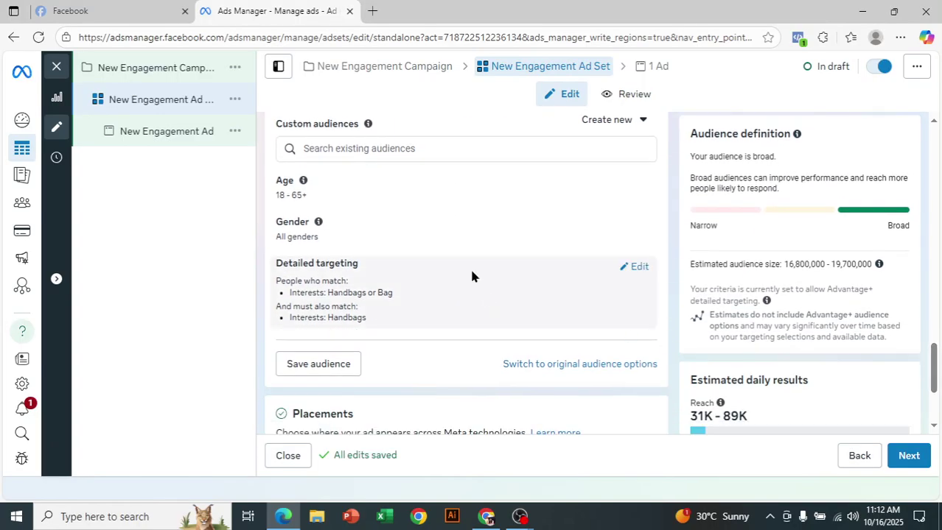
{"action": "left_click", "coordinate": [630, 272]}
{"action": "left_click_drag", "start_coordinate": [938, 336], "coordinate": [937, 359]}
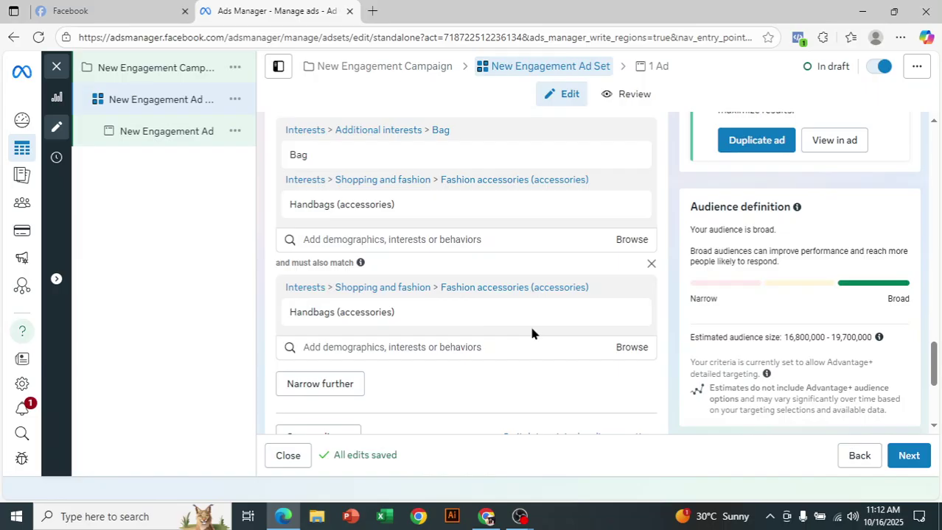
{"action": "mouse_move", "coordinate": [370, 153]}
Add the Engaged Shoppers purchase behavior to the "and must also match" group of the detailed targeting and read its description
{"action": "left_click", "coordinate": [635, 349]}
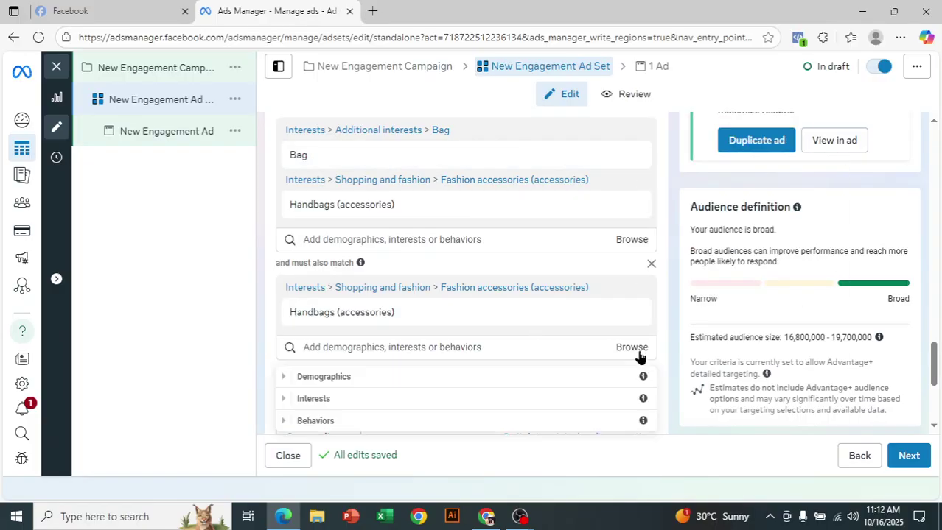
{"action": "left_click", "coordinate": [284, 423]}
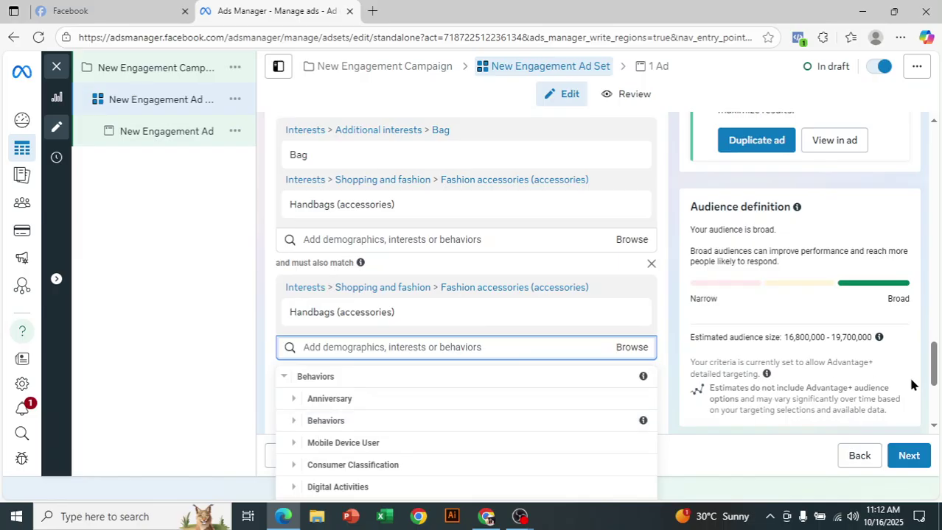
{"action": "left_click_drag", "start_coordinate": [934, 379], "coordinate": [933, 393]}
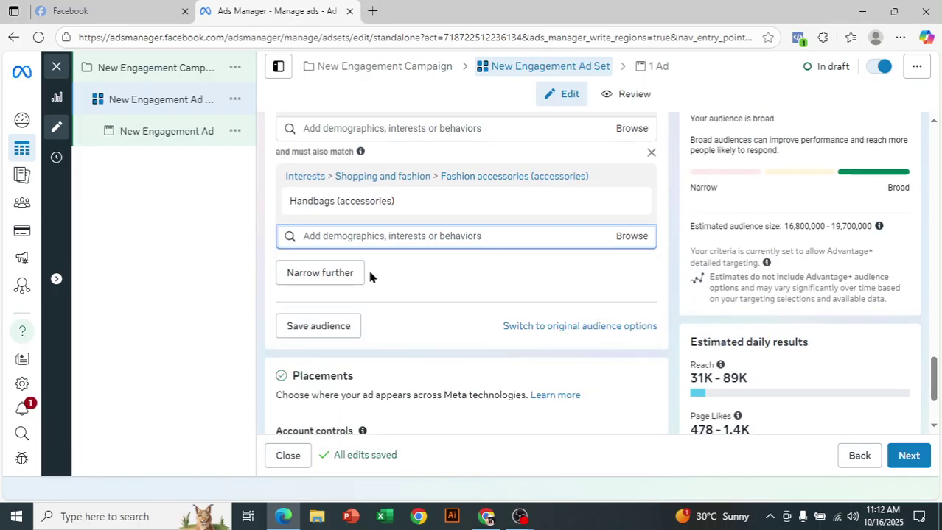
{"action": "left_click", "coordinate": [630, 236]}
{"action": "left_click", "coordinate": [284, 309]}
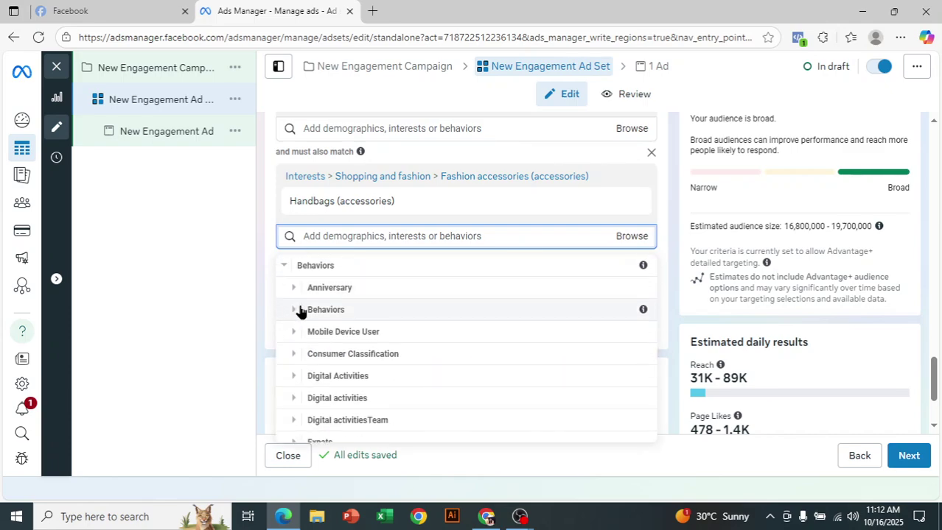
{"action": "scroll", "coordinate": [420, 355], "scroll_direction": "down", "scroll_amount": 4}
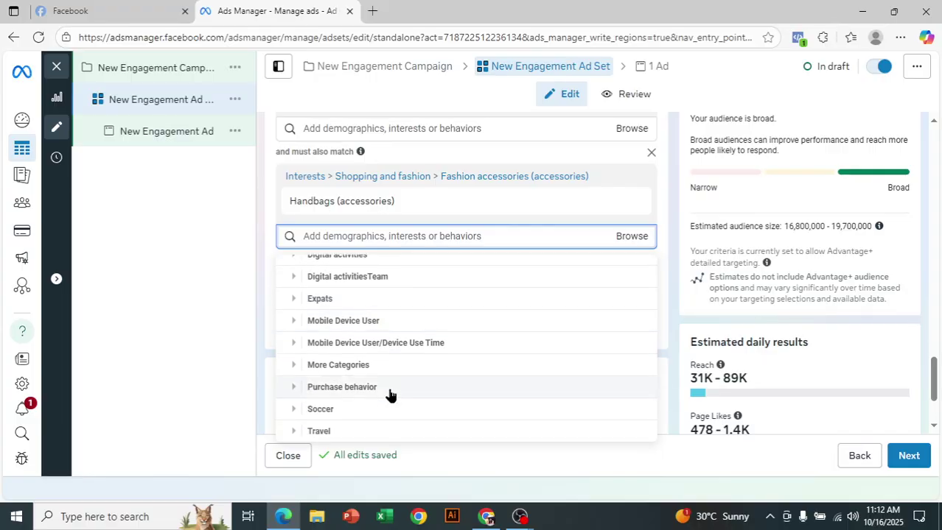
{"action": "left_click", "coordinate": [295, 387]}
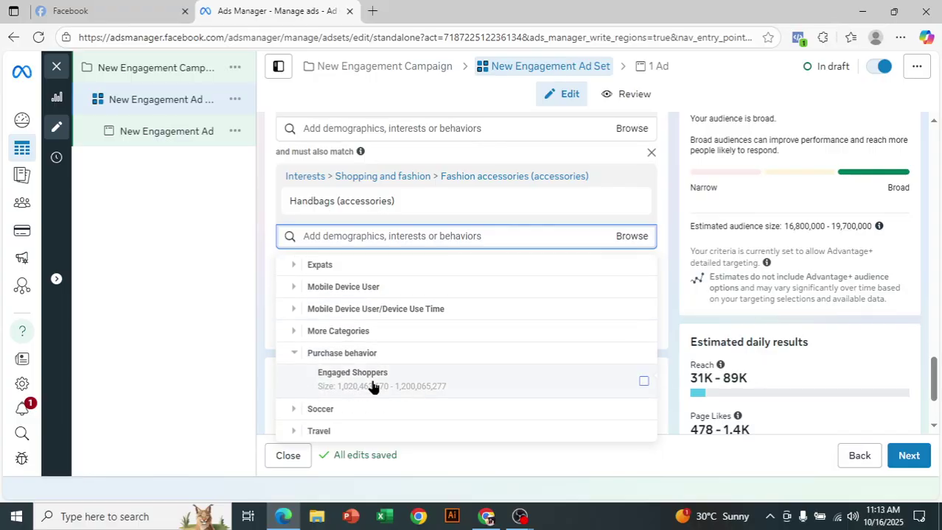
{"action": "left_click", "coordinate": [643, 383]}
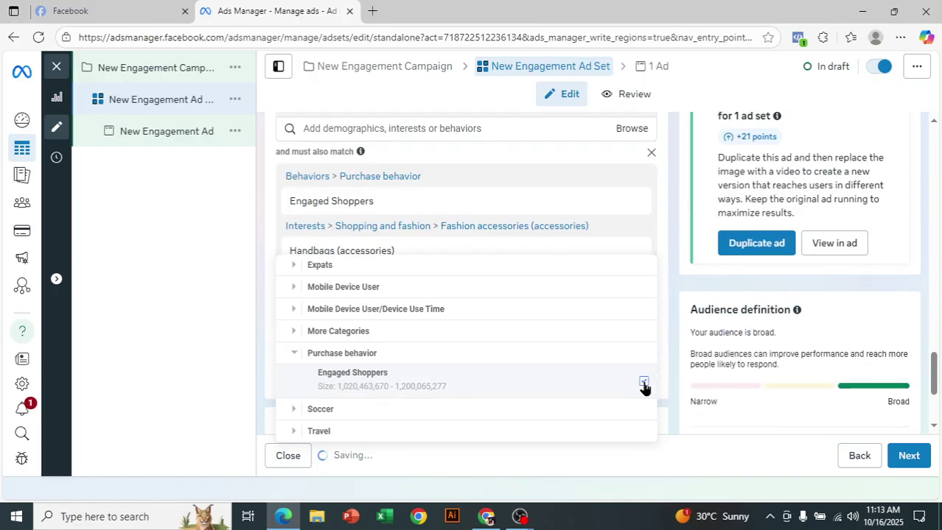
{"action": "mouse_move", "coordinate": [643, 386]}
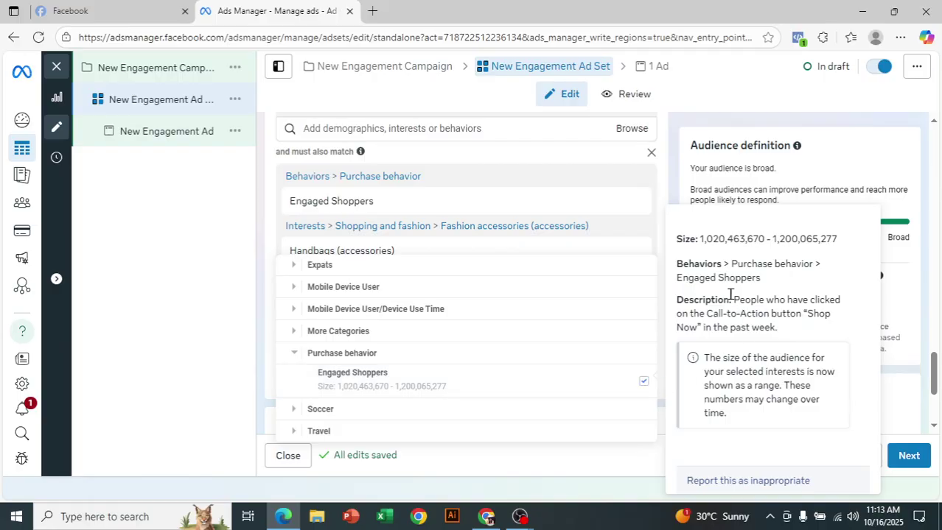
{"action": "left_click_drag", "start_coordinate": [734, 300], "coordinate": [807, 328]}
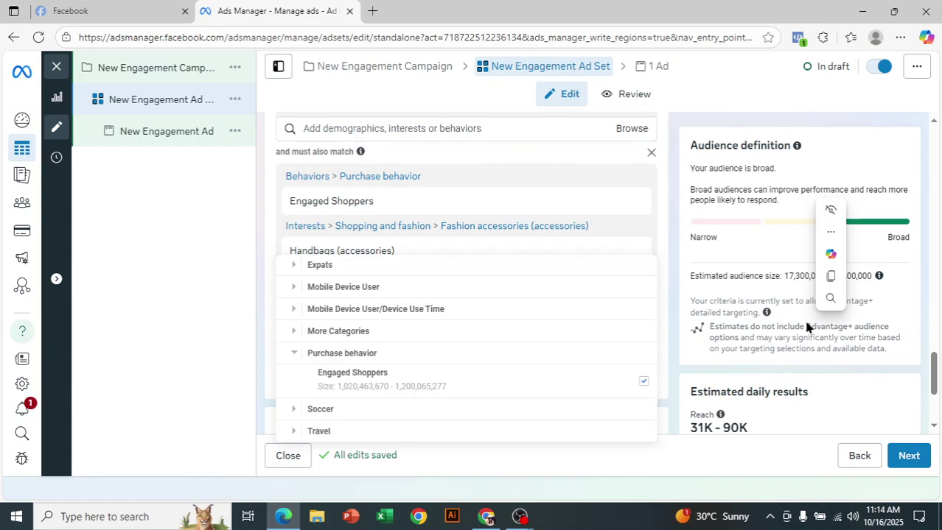
{"action": "left_click", "coordinate": [668, 236]}
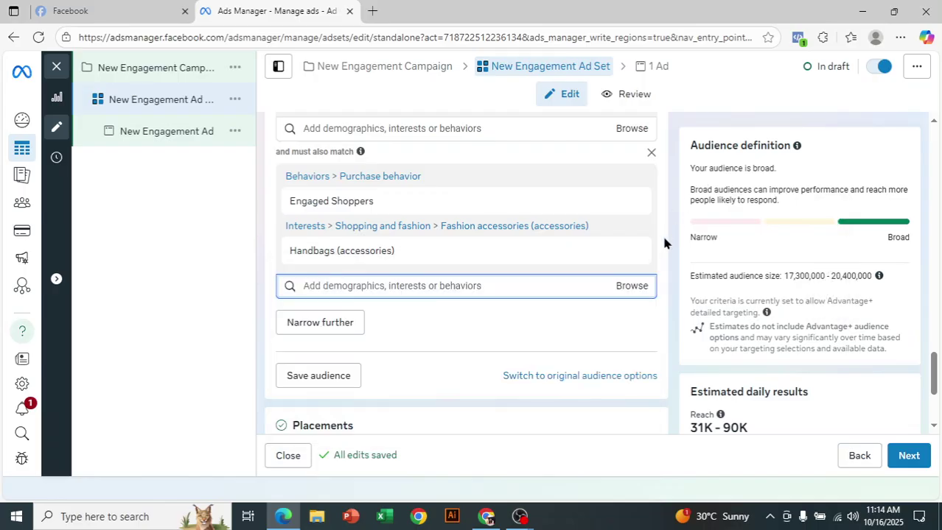
{"action": "mouse_move", "coordinate": [322, 184]}
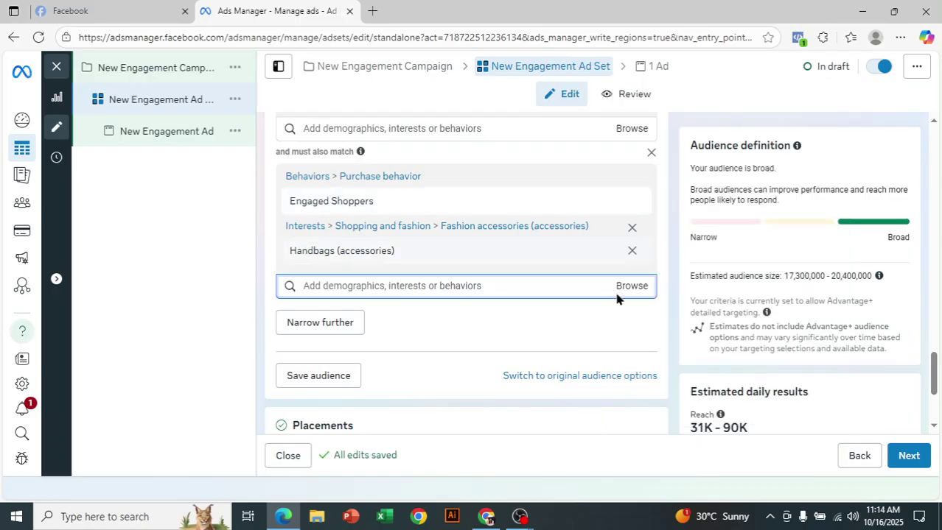
{"action": "mouse_move", "coordinate": [520, 516]}
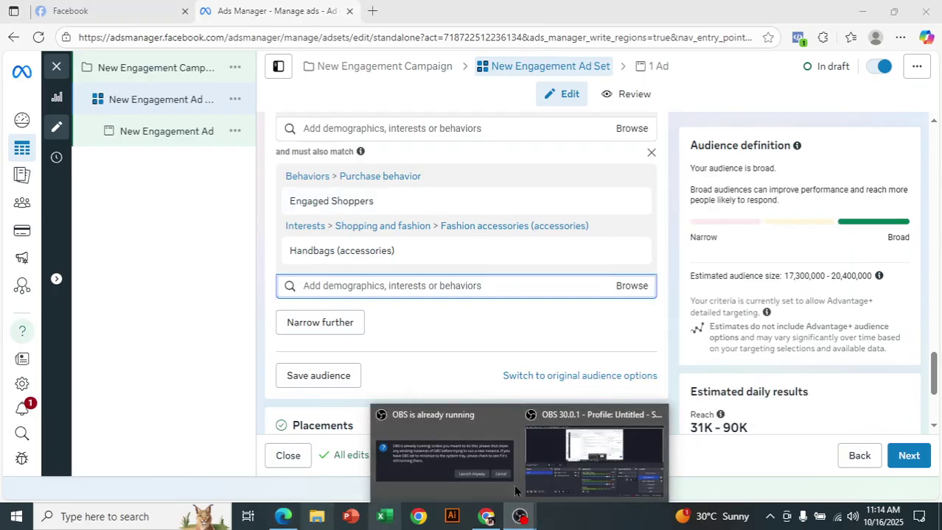